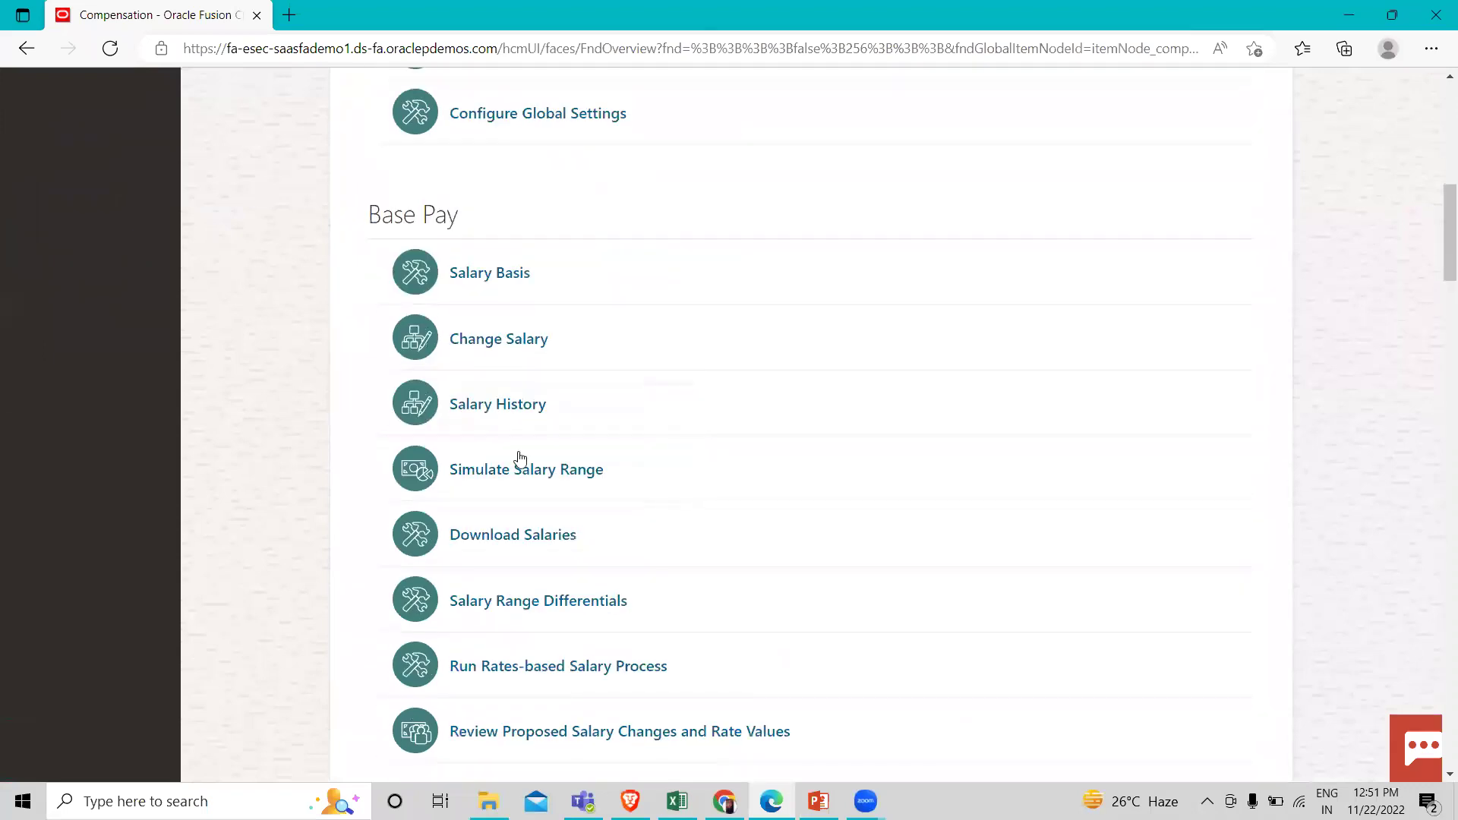
Open the Salary Basis setup under Base Pay and start creating a new salary basis.
click(638, 274)
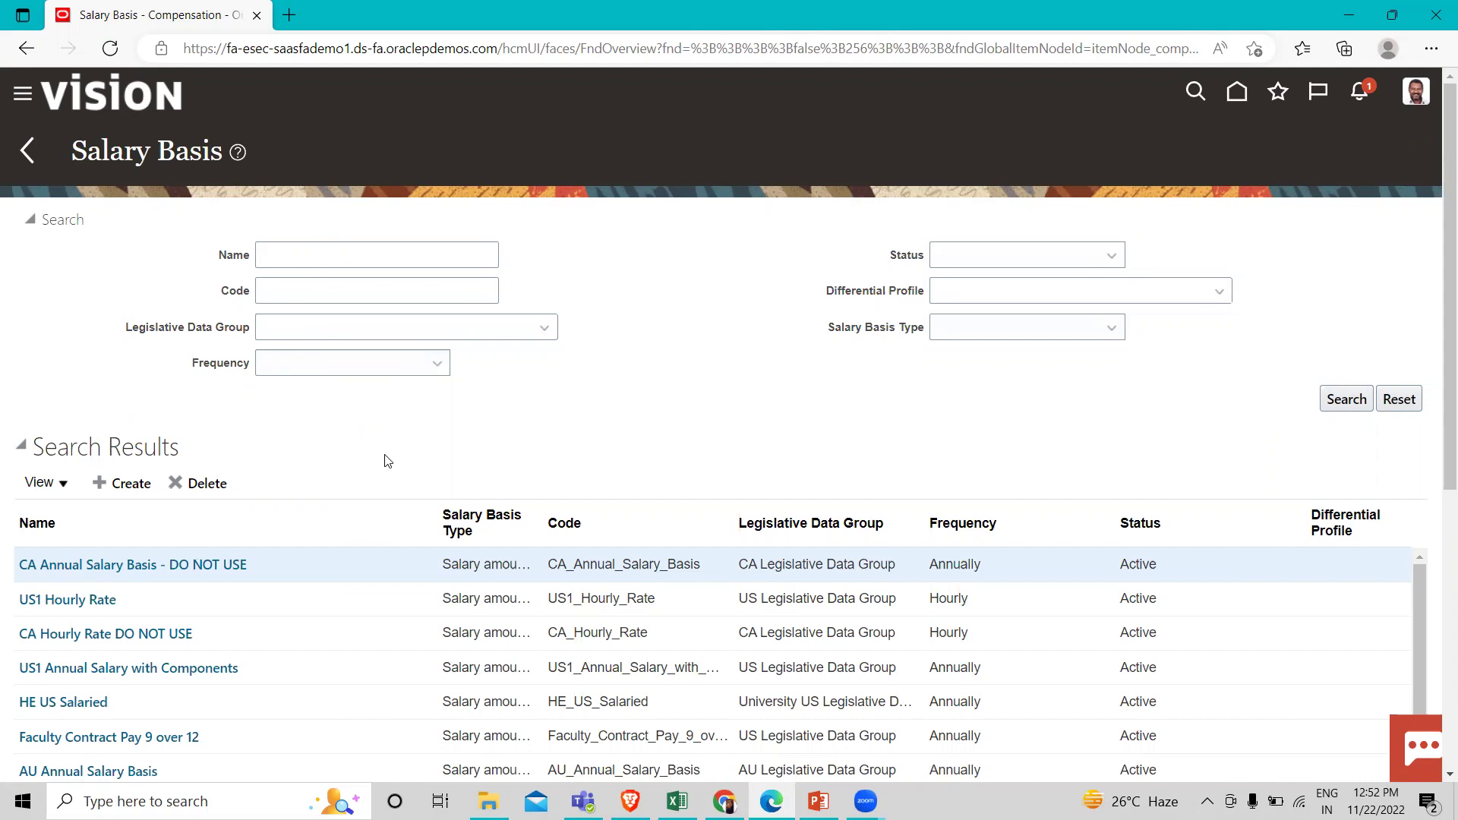
scroll(384, 461, down, 1)
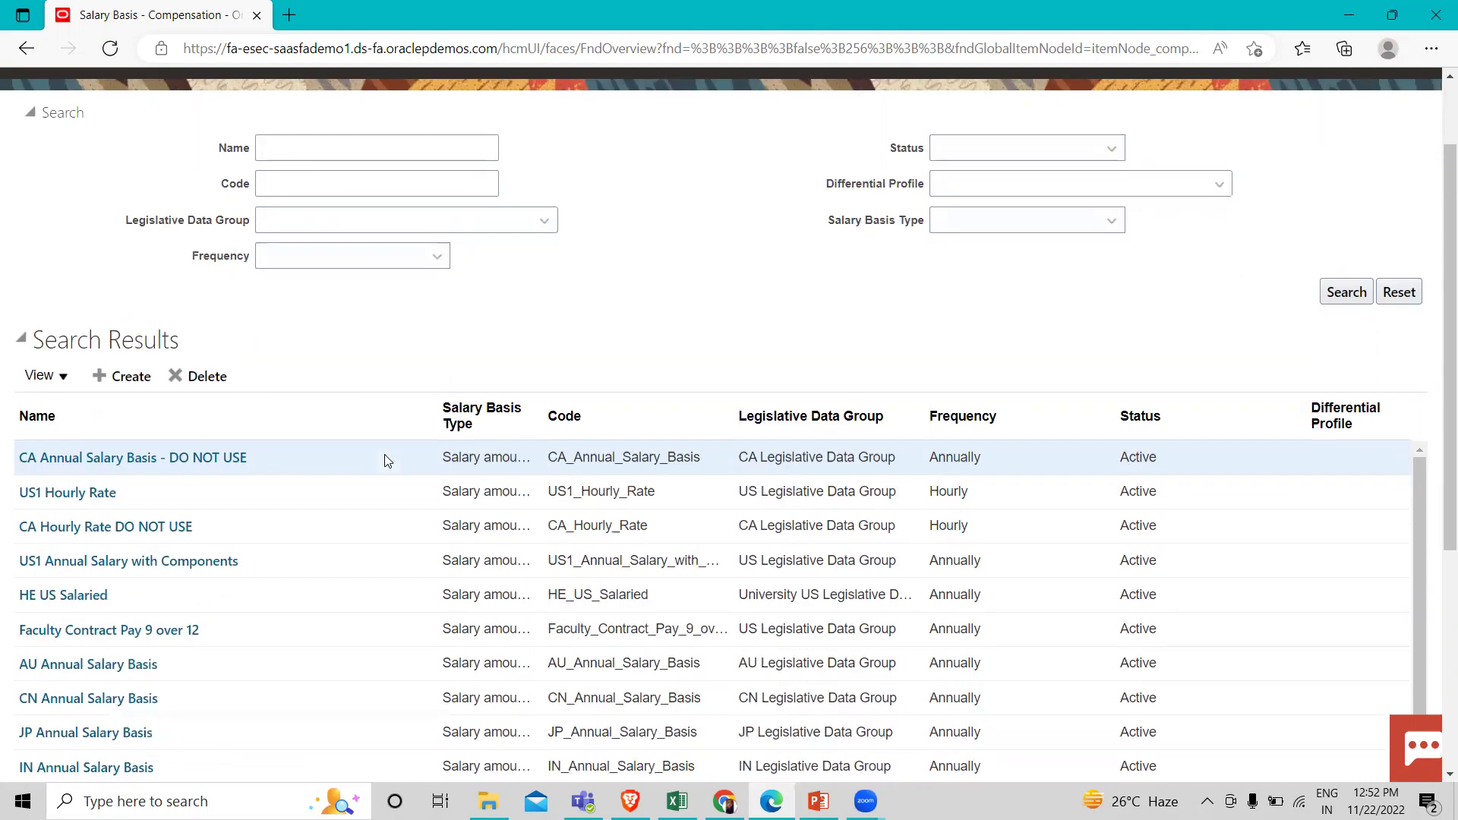
click(94, 385)
Name the salary basis "Fusion USA1 Hourly Rate with Components".
click(382, 228)
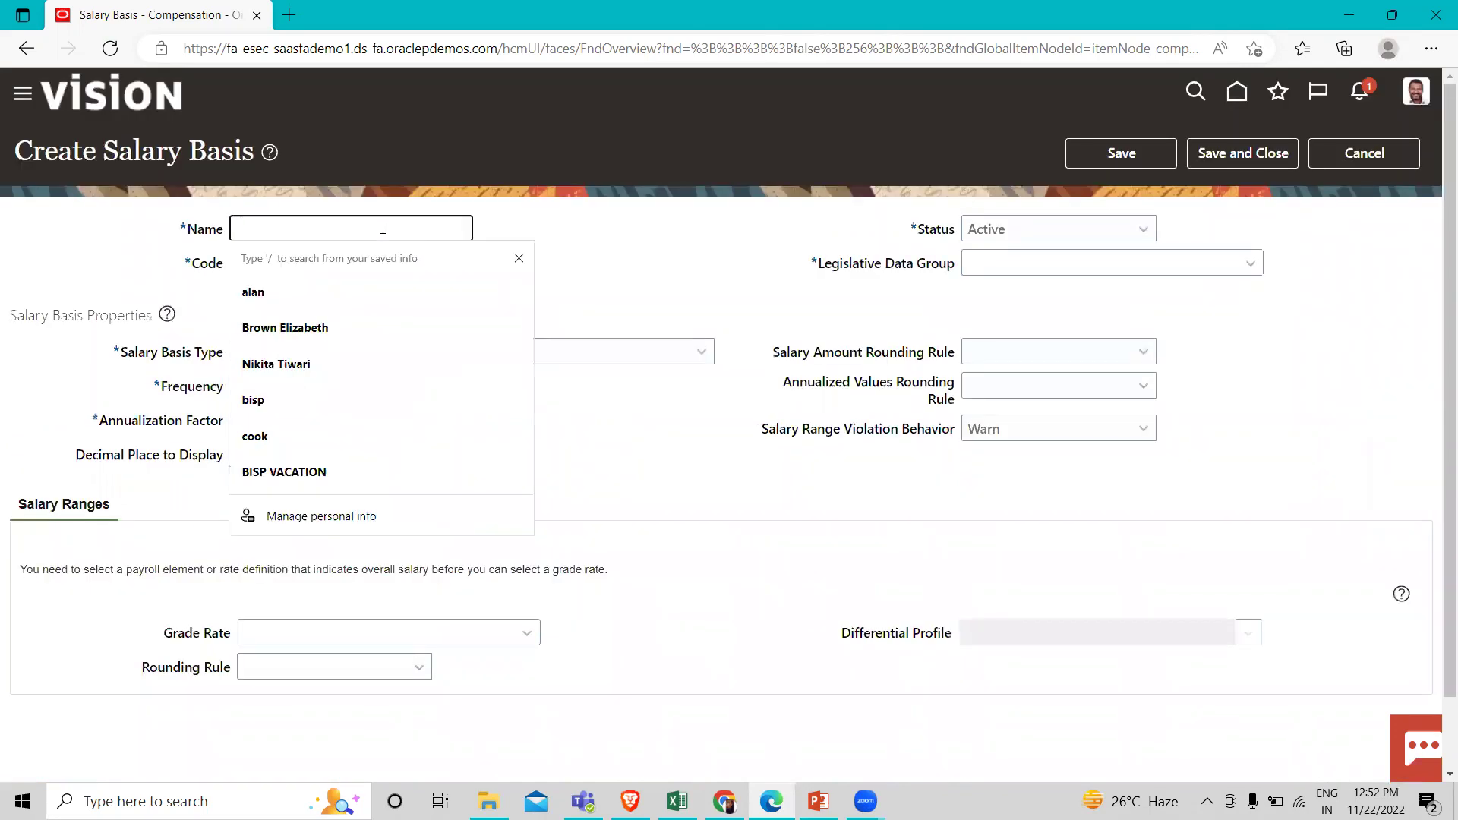
text(Fusion)
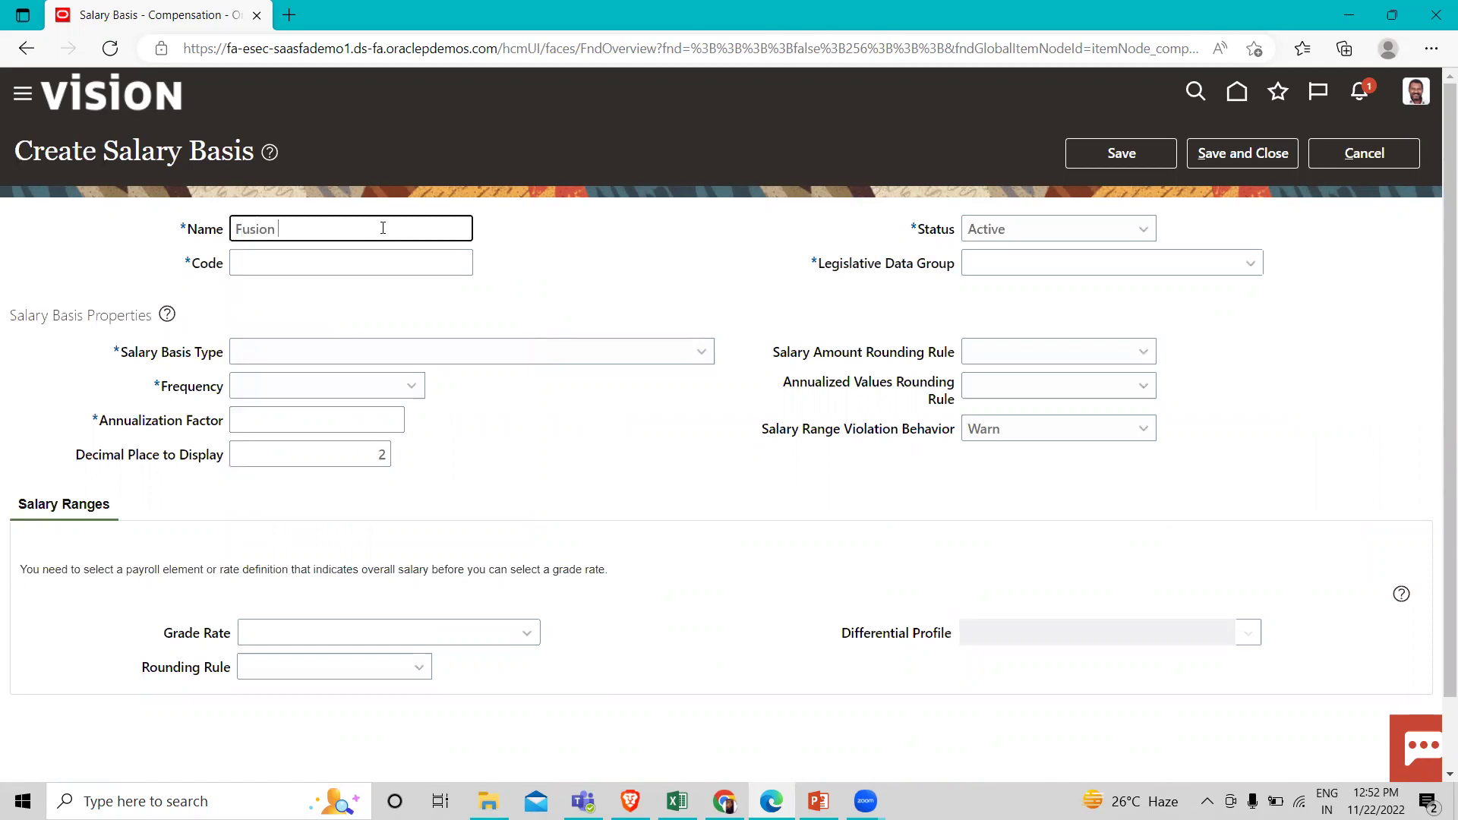
text( USA1 Hourly Rate)
text(Wi)
key(BackSpace)
key(BackSpace)
key(BackSpace)
text(with)
text(Cp)
key(BackSpace)
text(ompno)
key(BackSpace)
key(BackSpace)
text(onent)
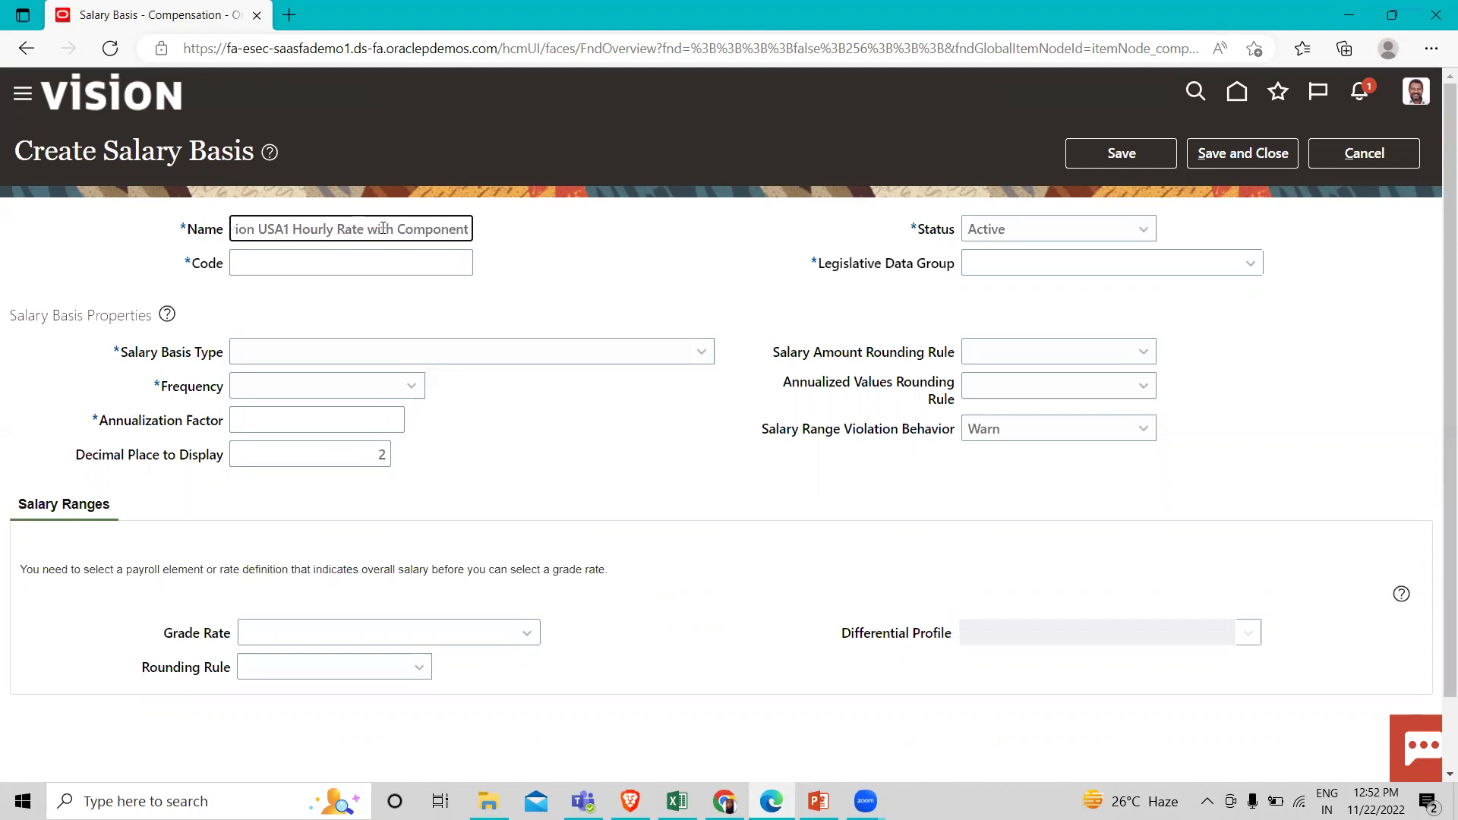
text(s)
click(575, 251)
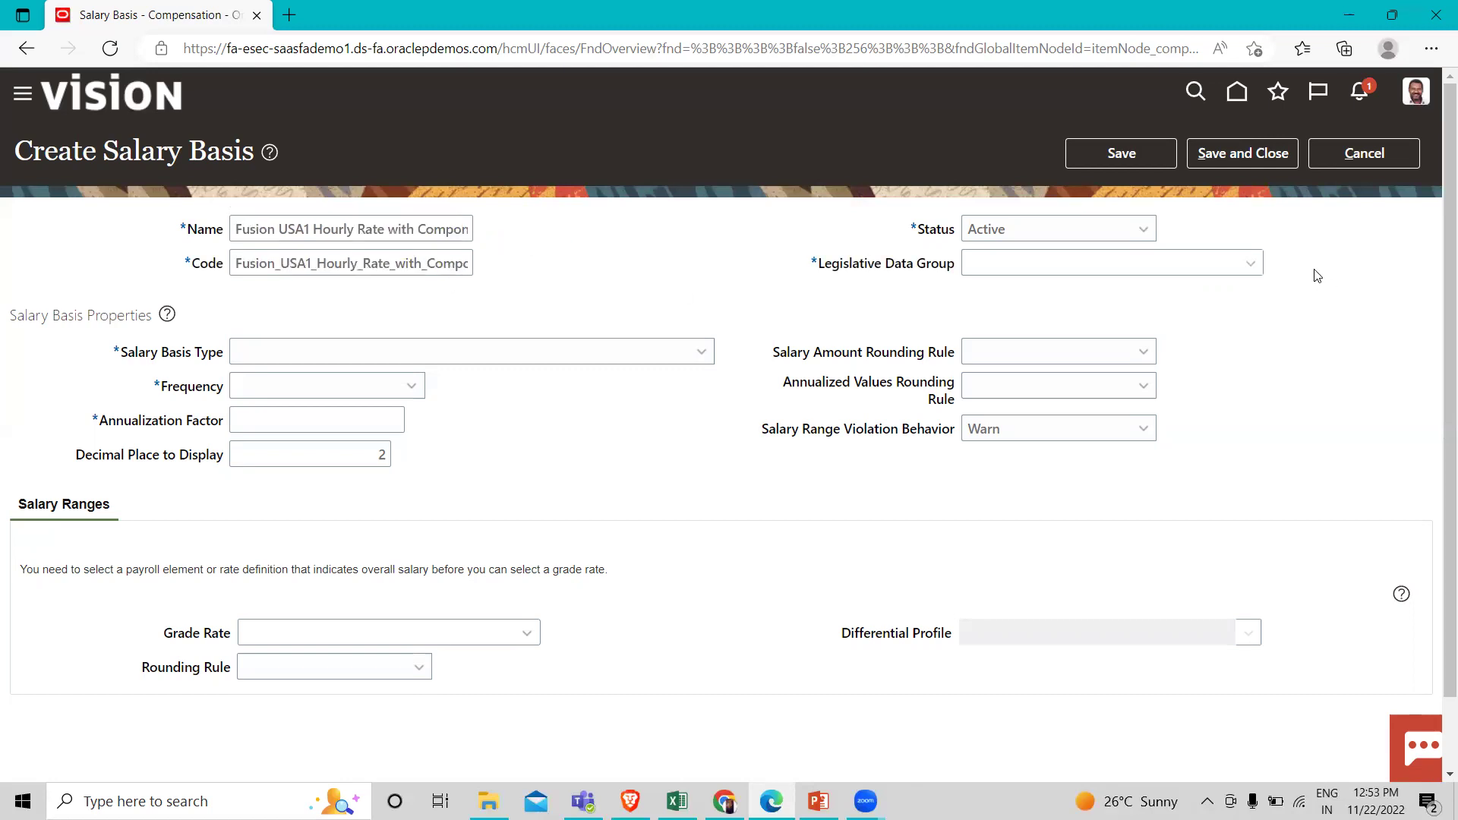
Search the legislative data groups for "US" and assign US Legislative Data Group to the salary basis.
click(1248, 262)
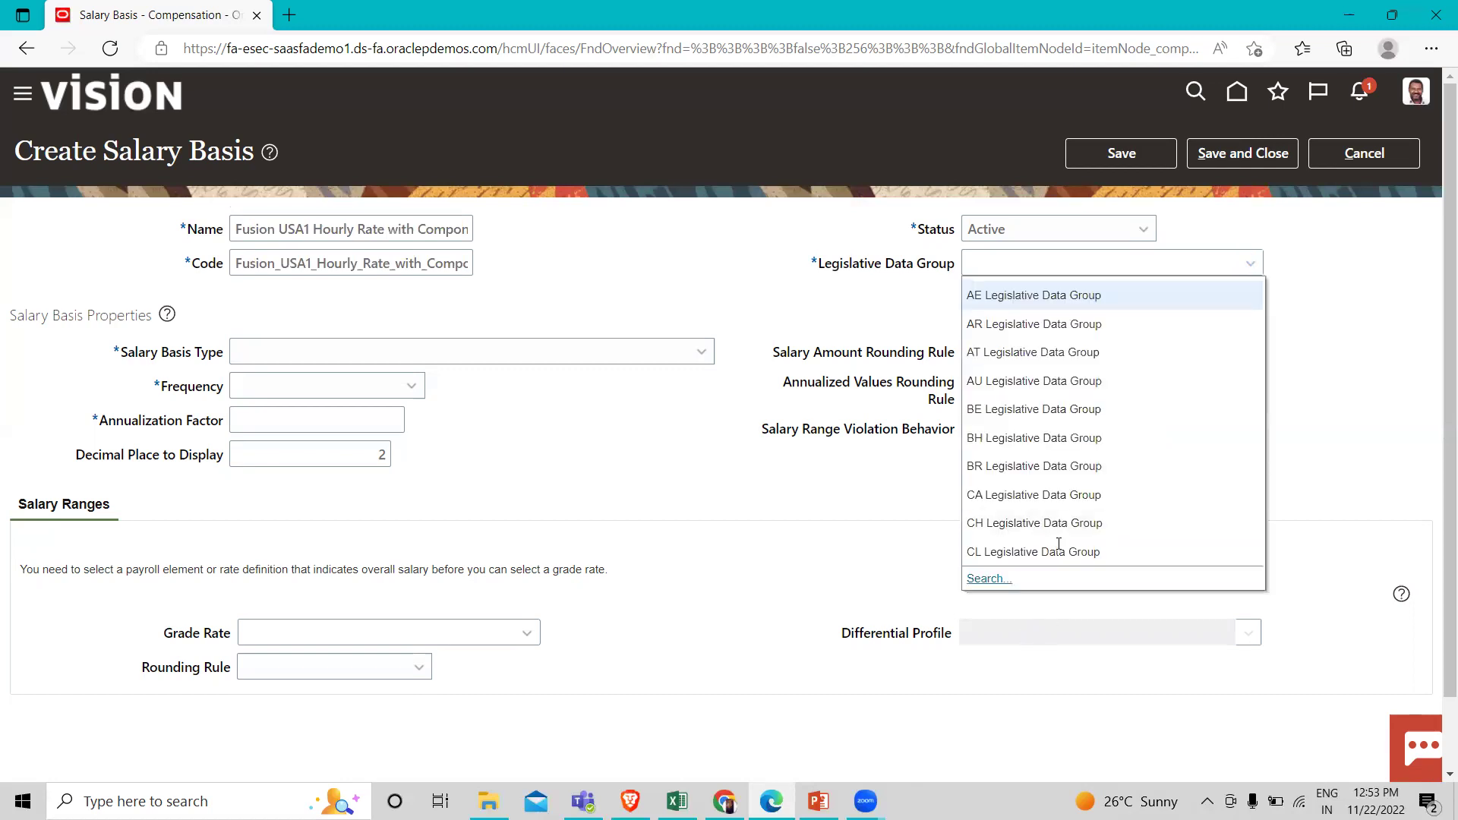
click(989, 578)
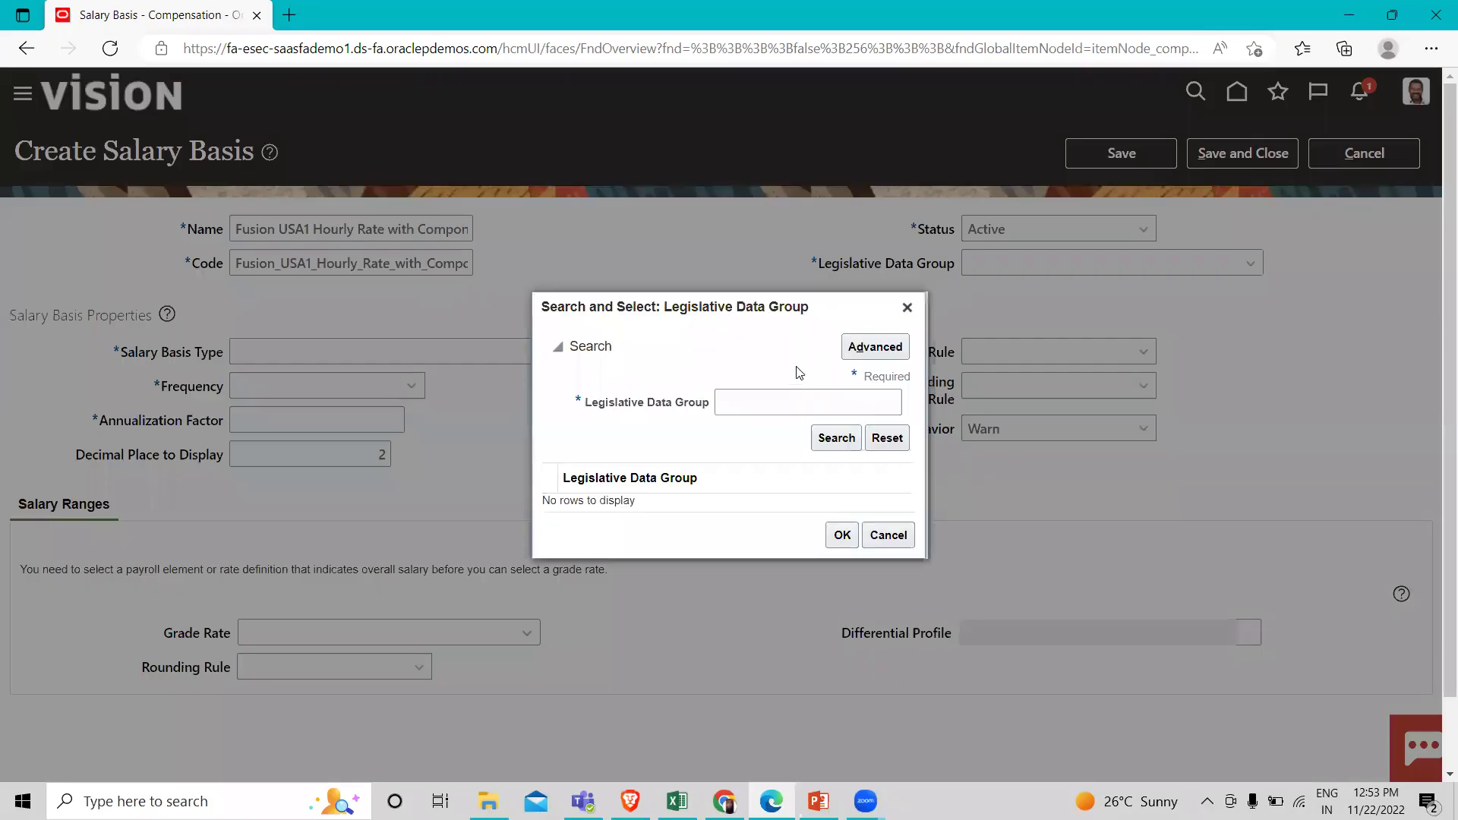
text(US)
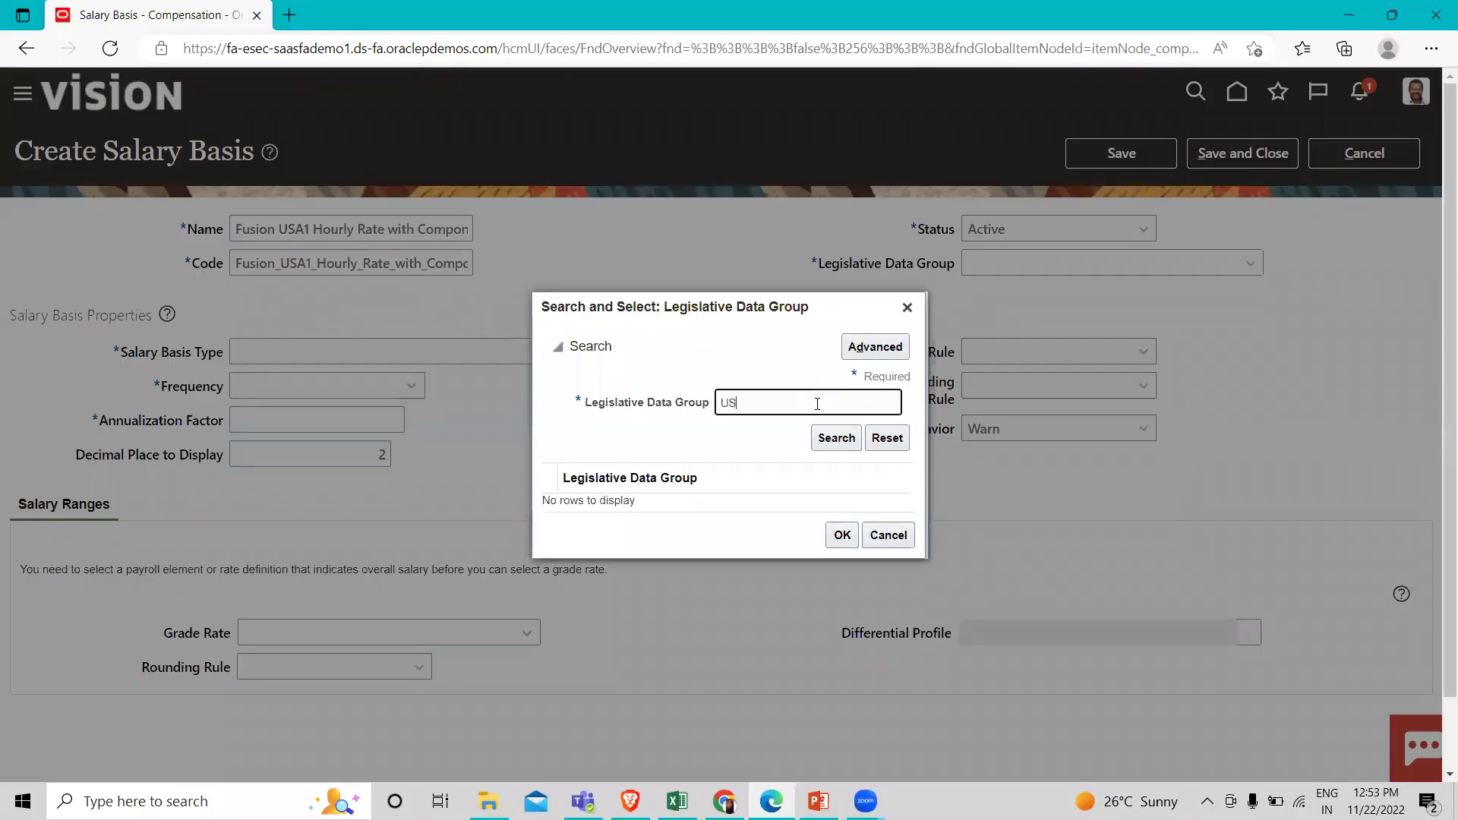
click(831, 438)
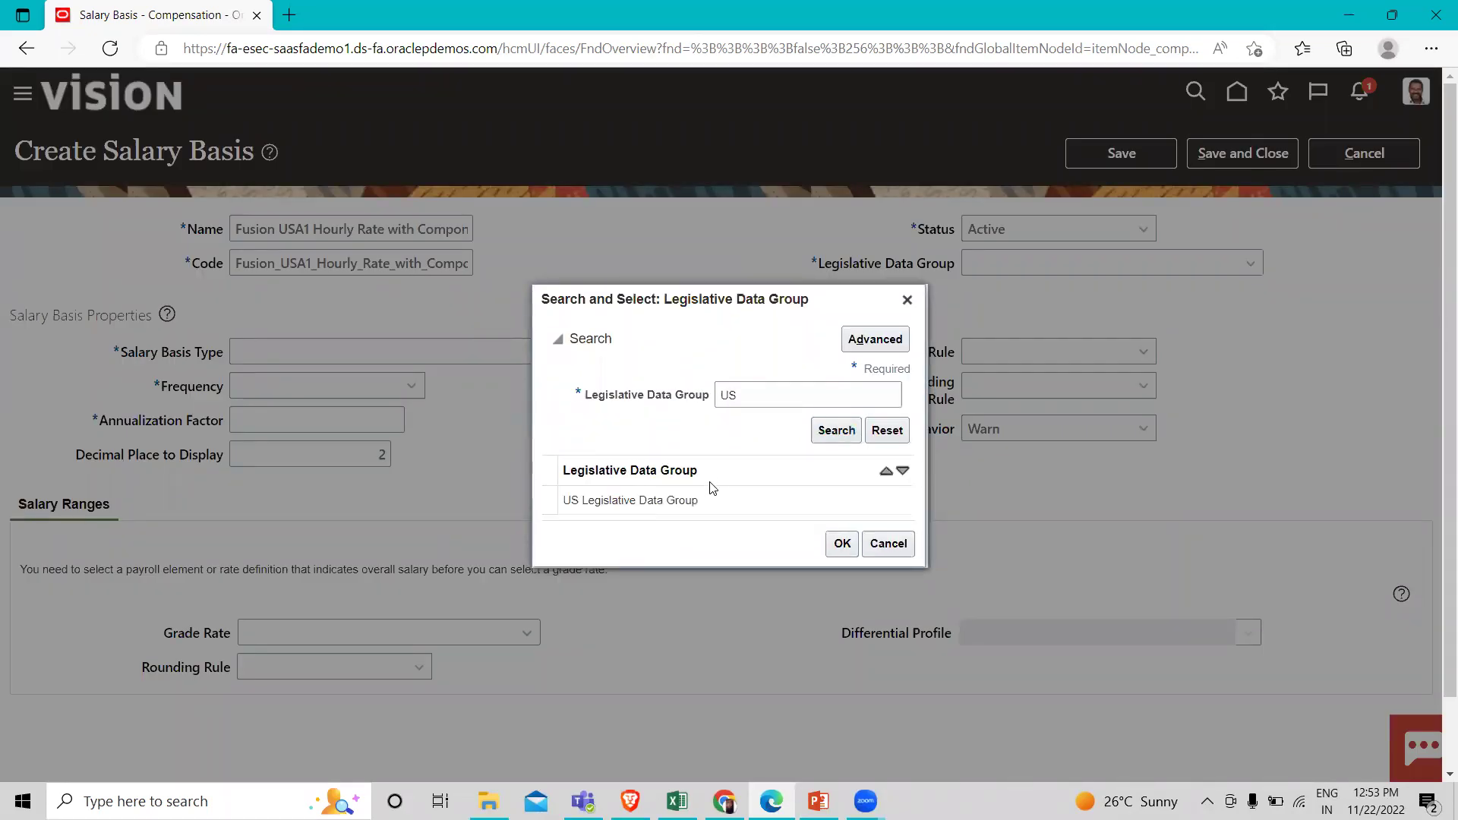
click(709, 495)
click(838, 546)
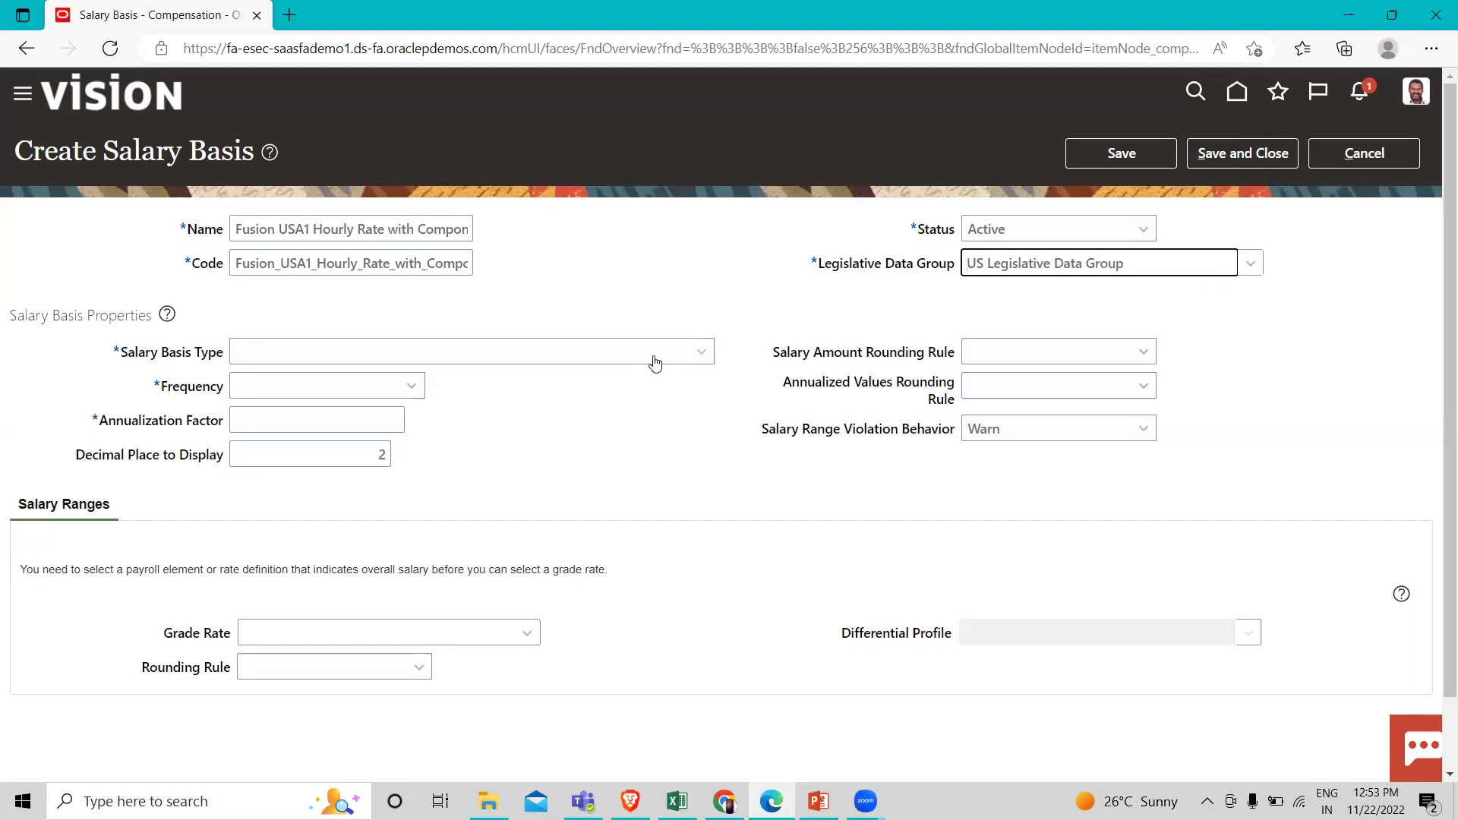
Set the salary basis type to "Salary amount is determined by incremental components" and the frequency to Hourly.
click(656, 363)
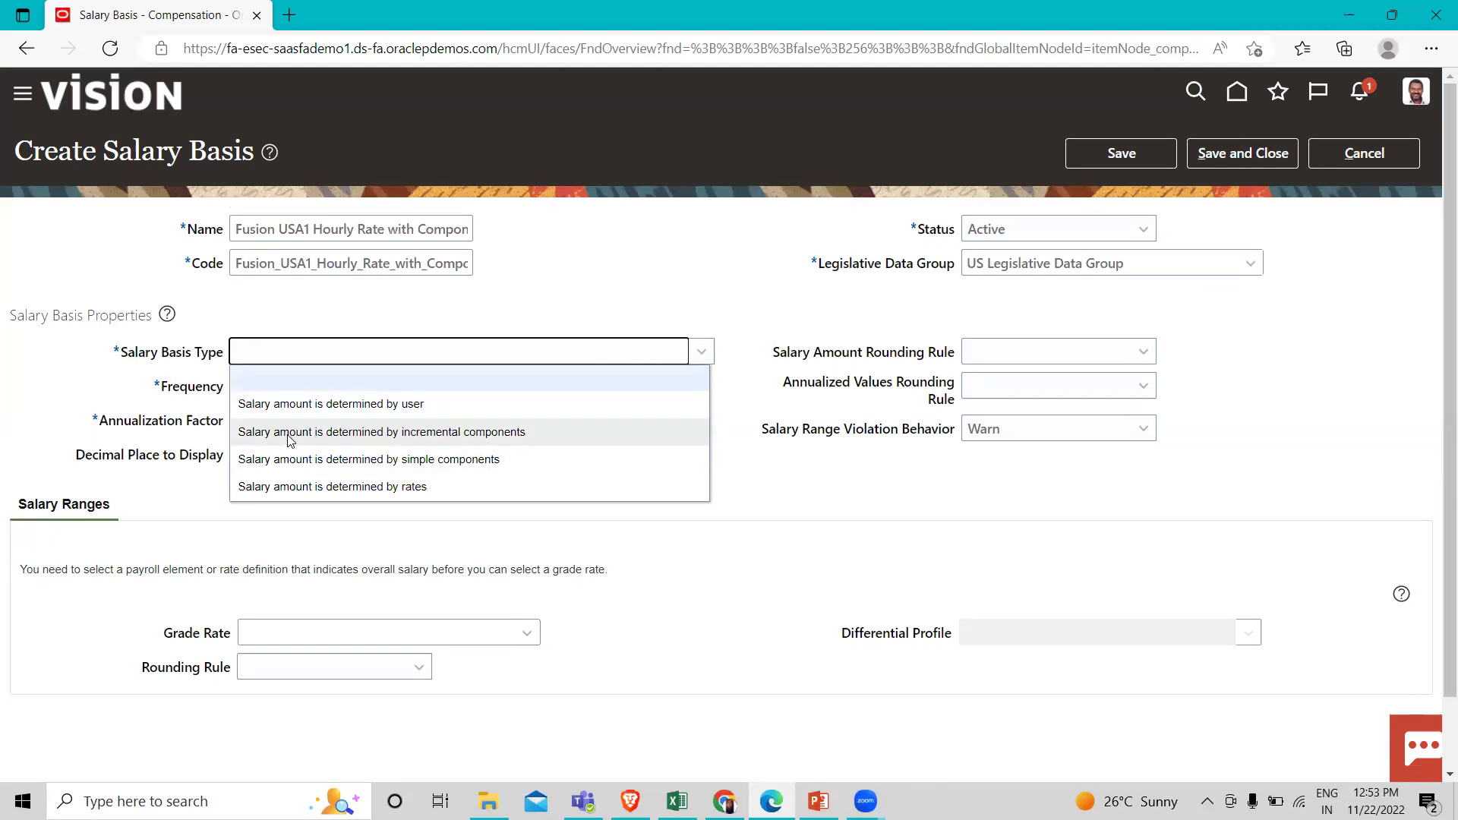
click(404, 432)
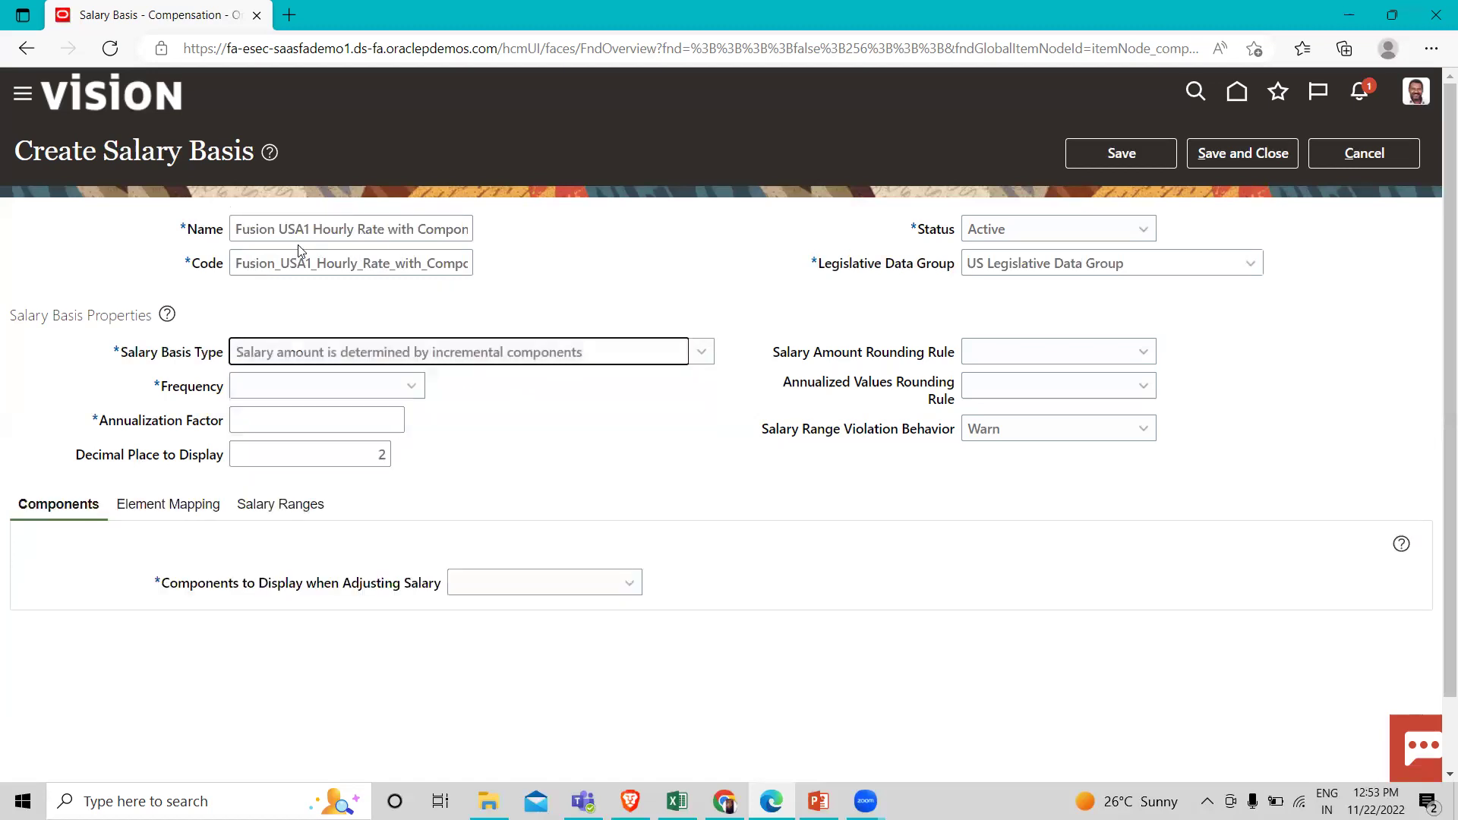
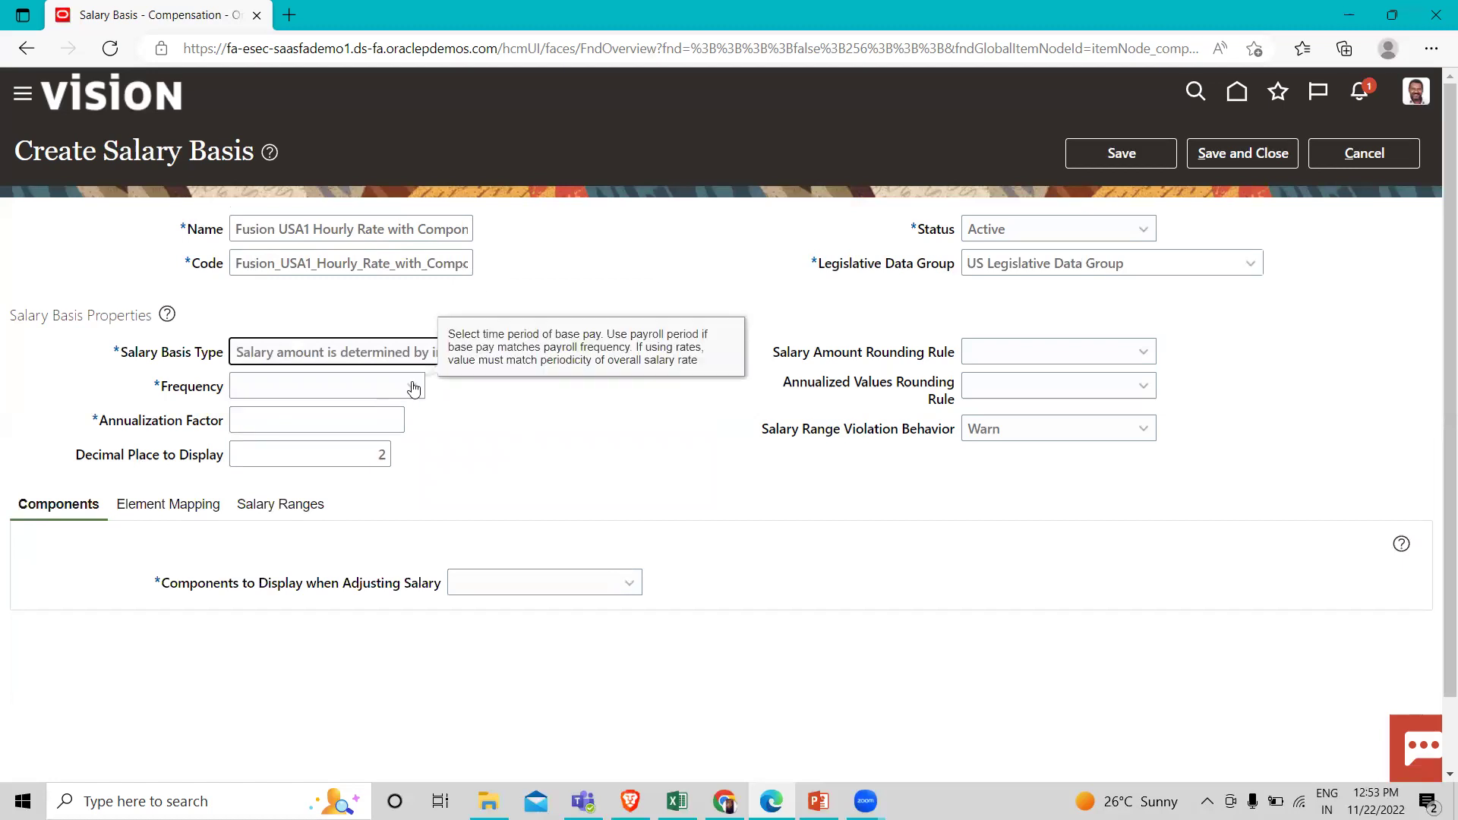
click(414, 388)
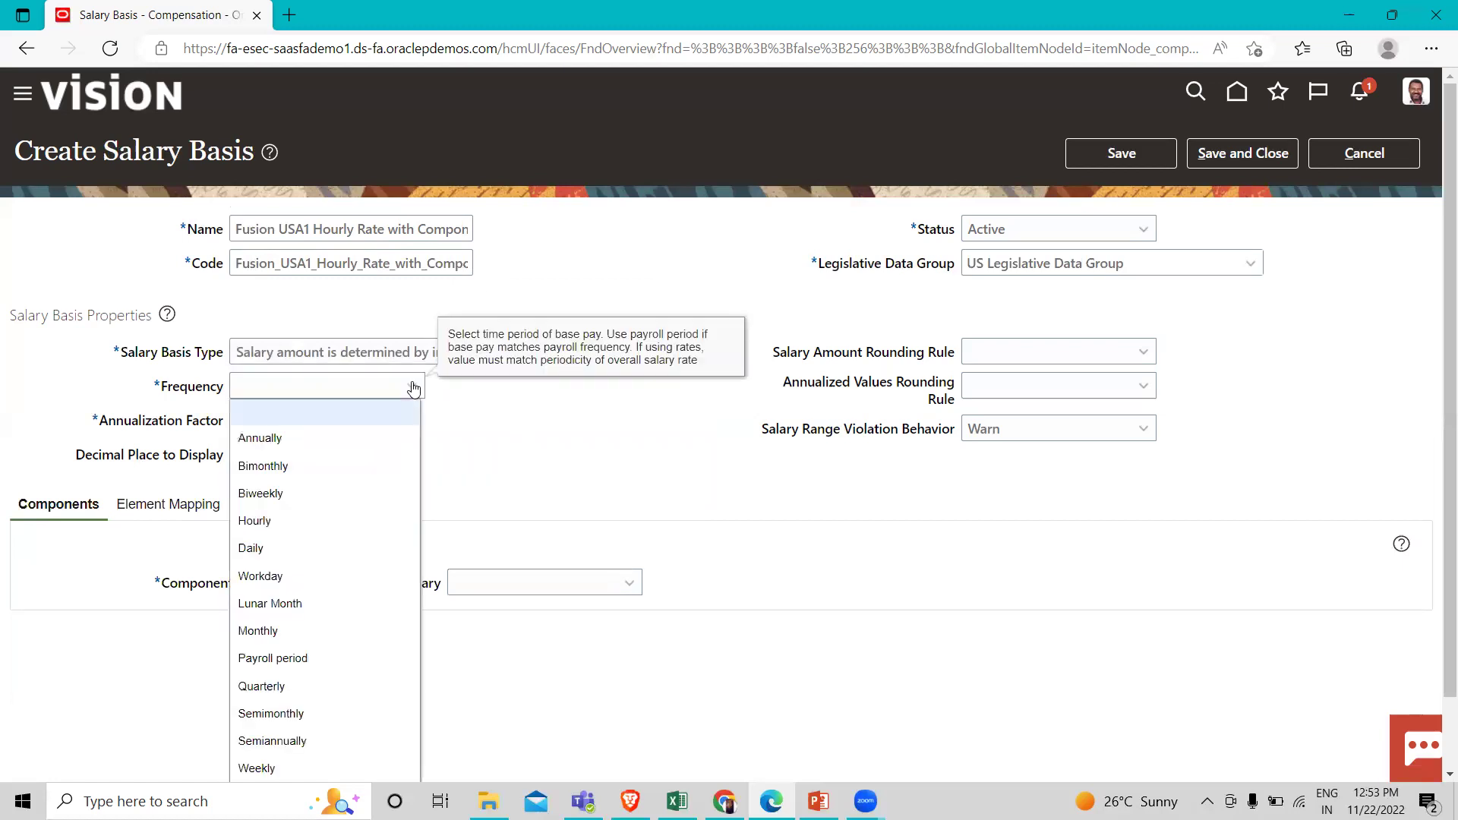
scroll(299, 657, down, 1)
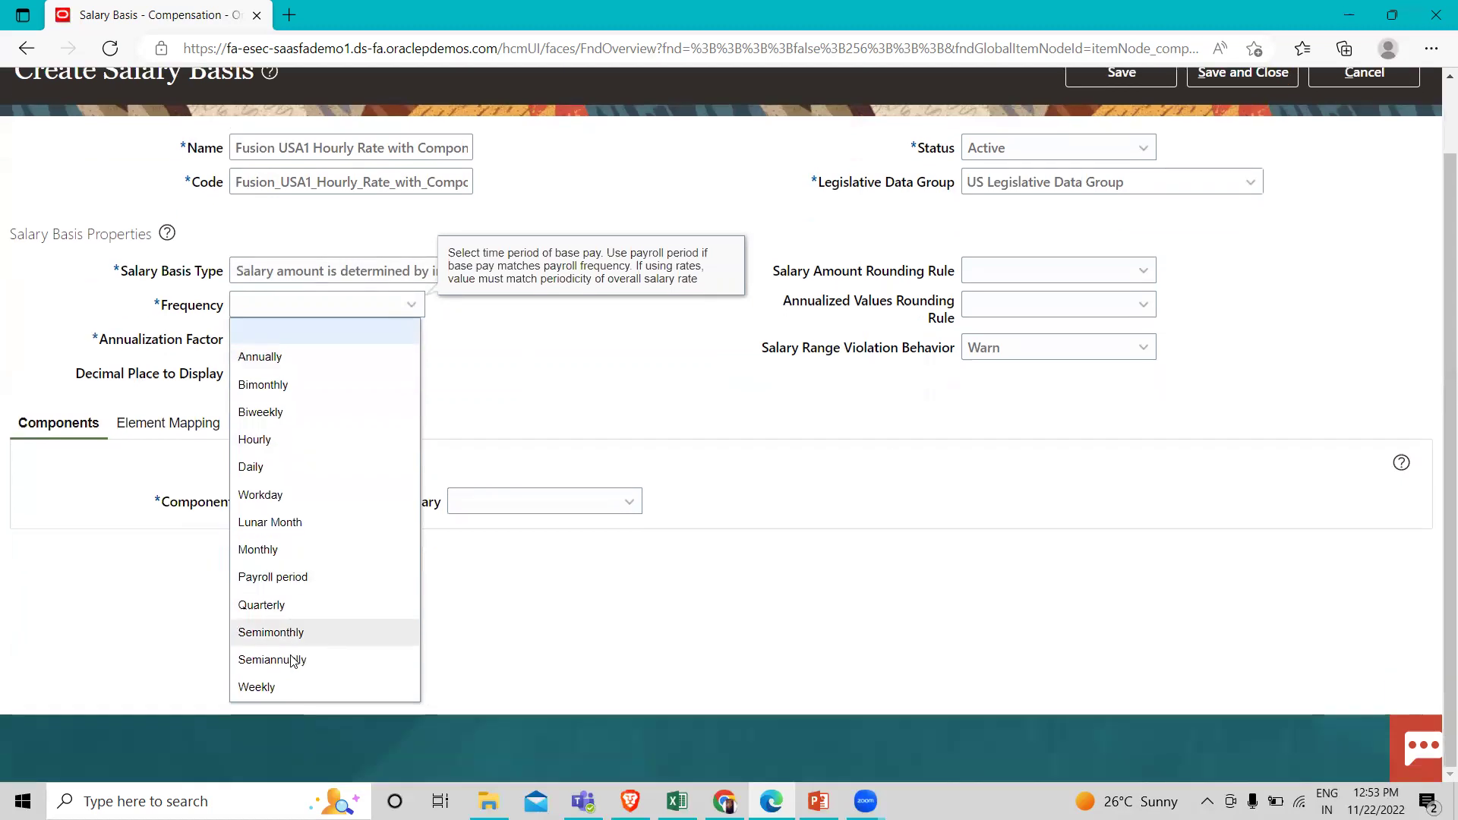
click(259, 439)
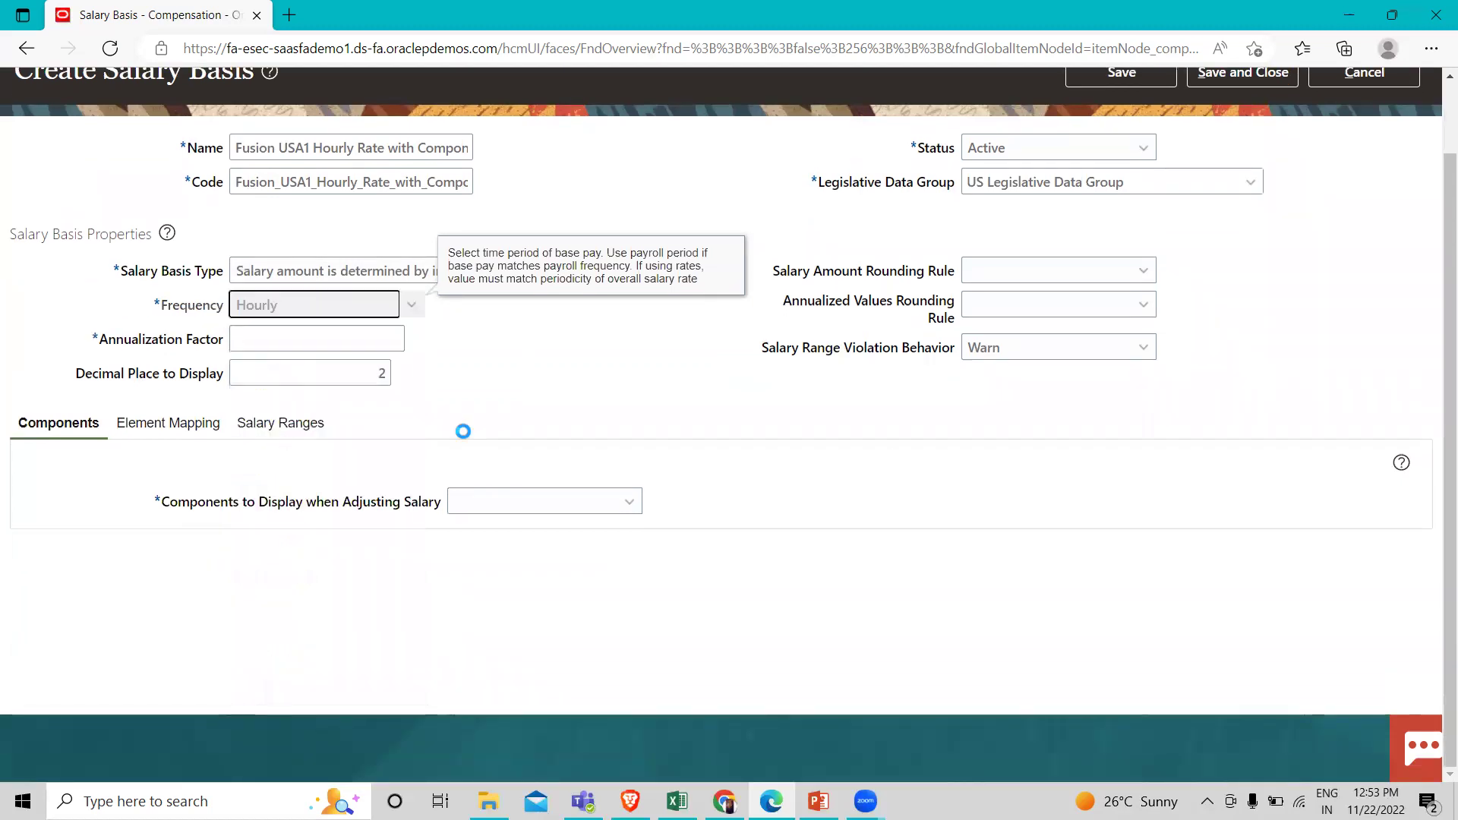
click(518, 410)
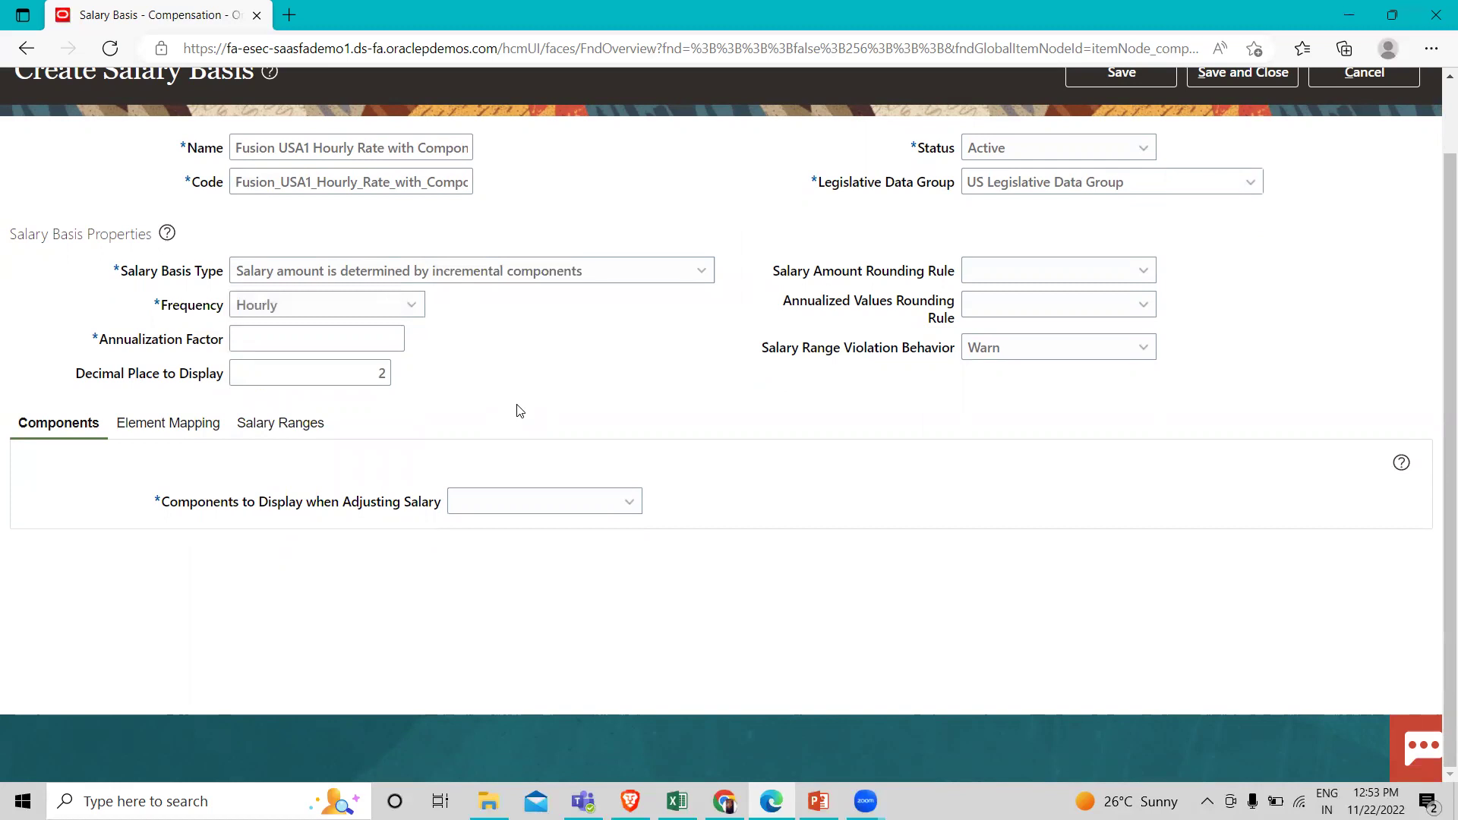
Set the annualization factor of the salary basis to 2080.
click(289, 341)
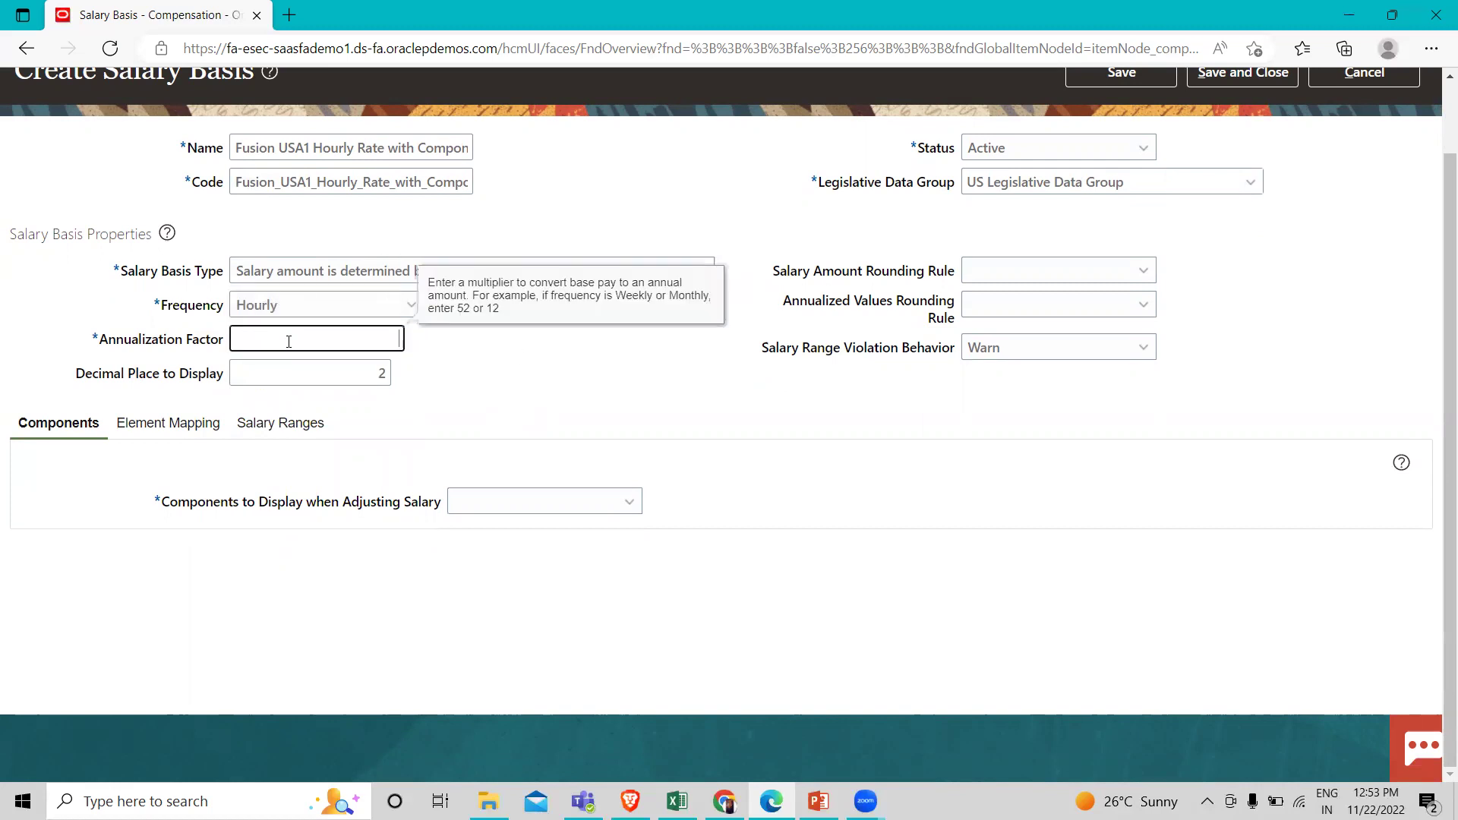
text(2080)
click(542, 406)
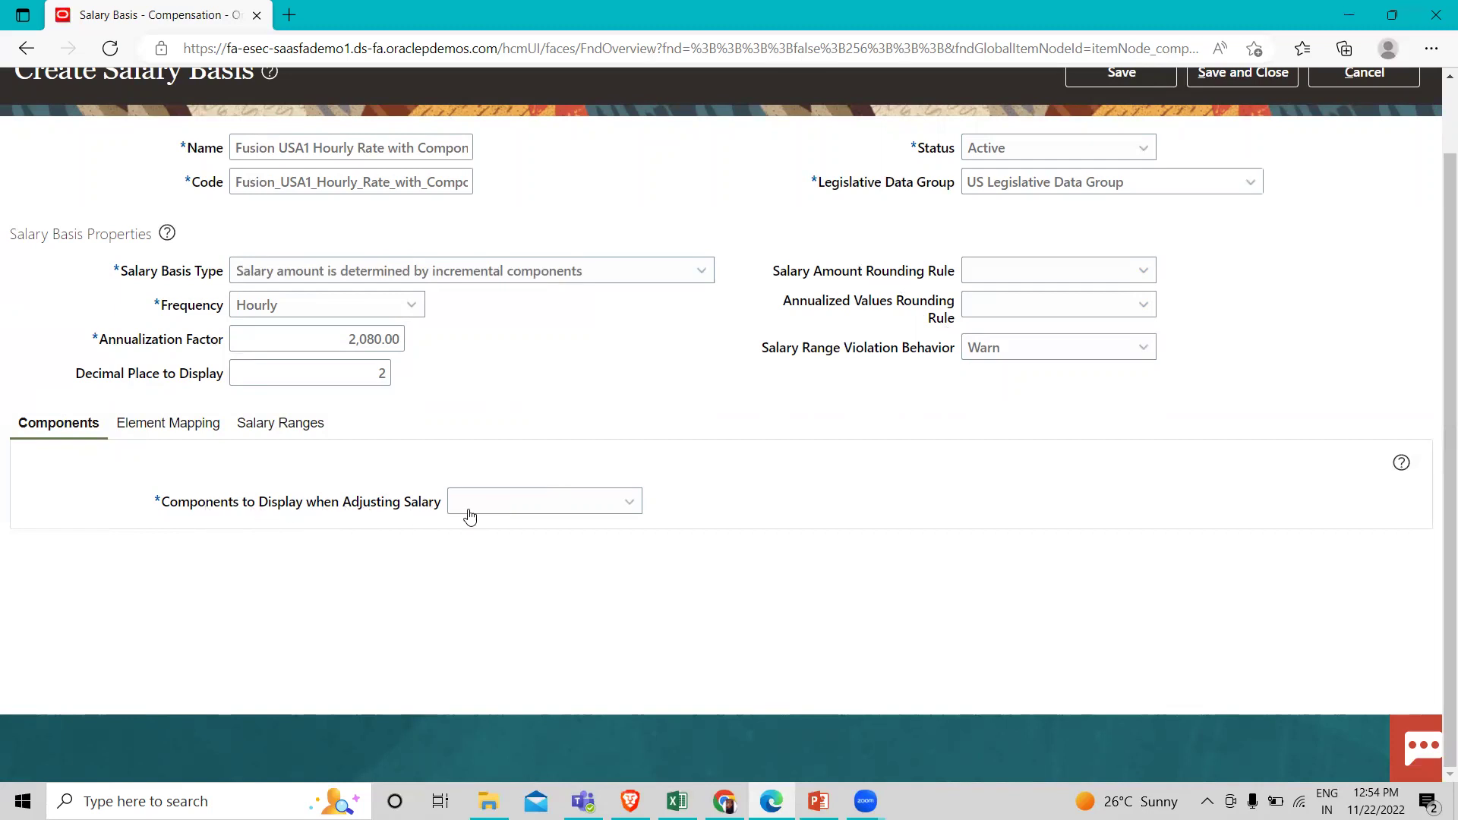
Set the components displayed when adjusting salary to "Select specific components to display during allocation".
click(495, 507)
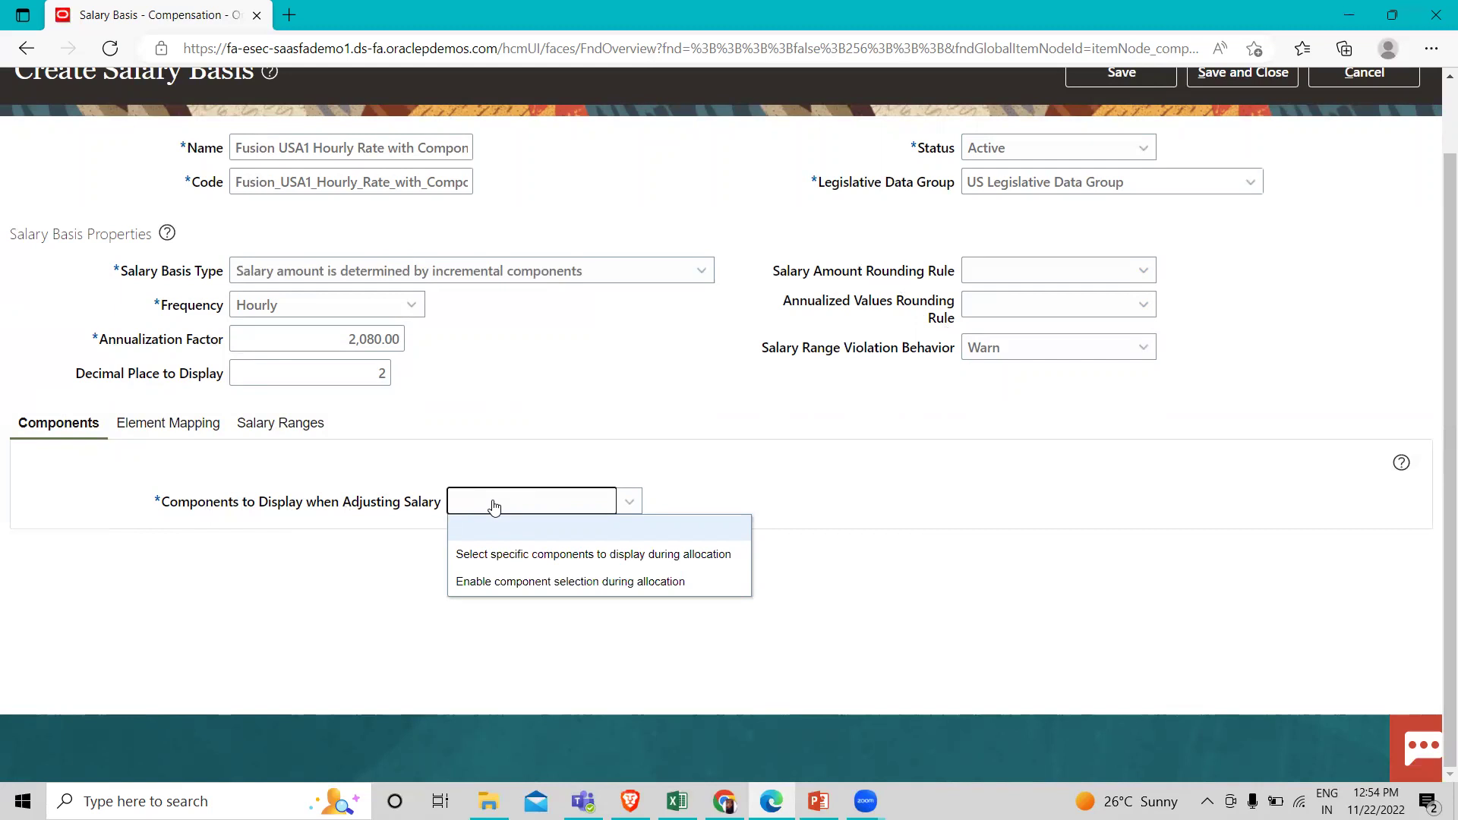
click(589, 553)
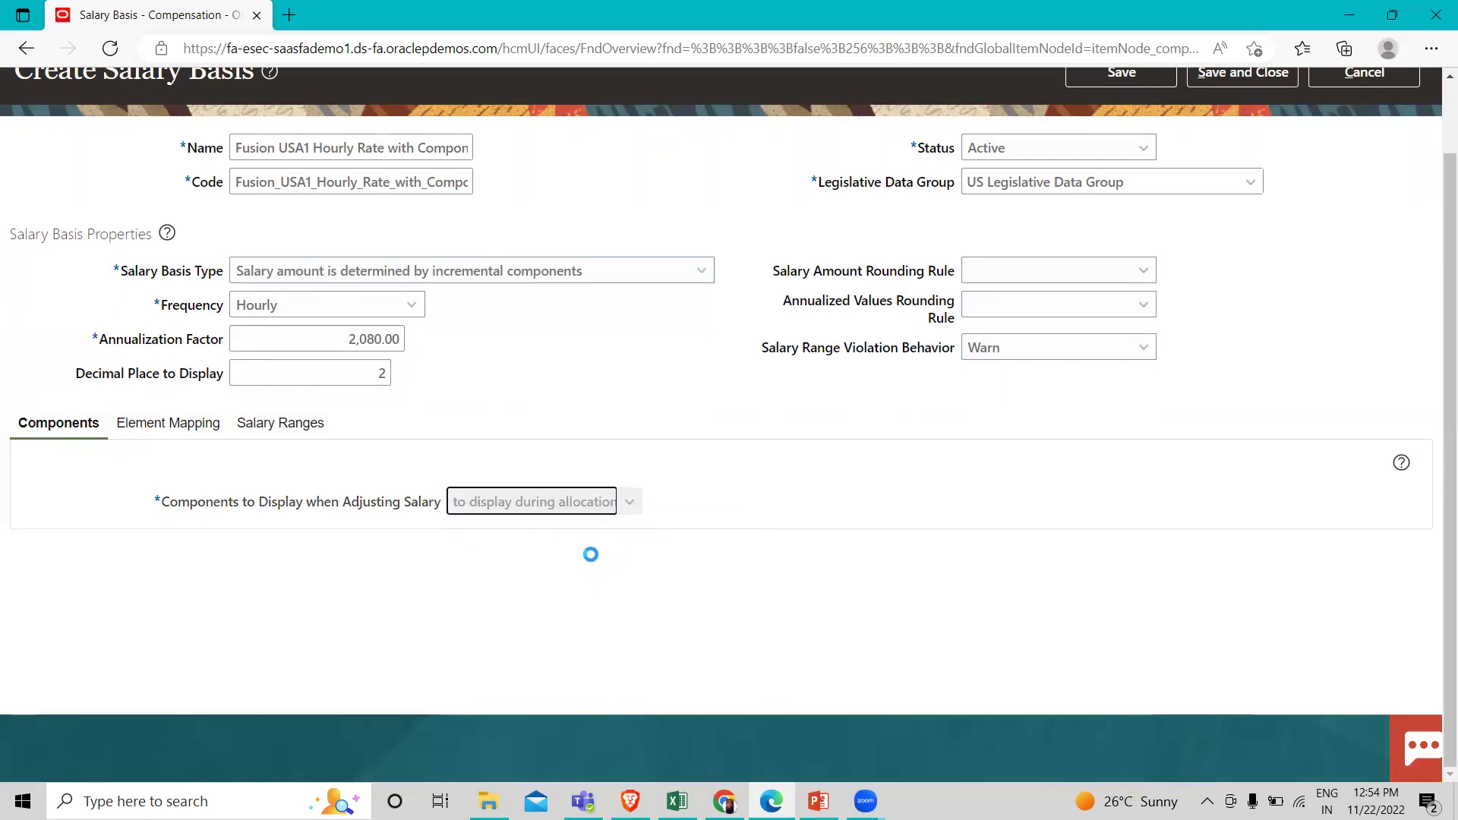
click(629, 501)
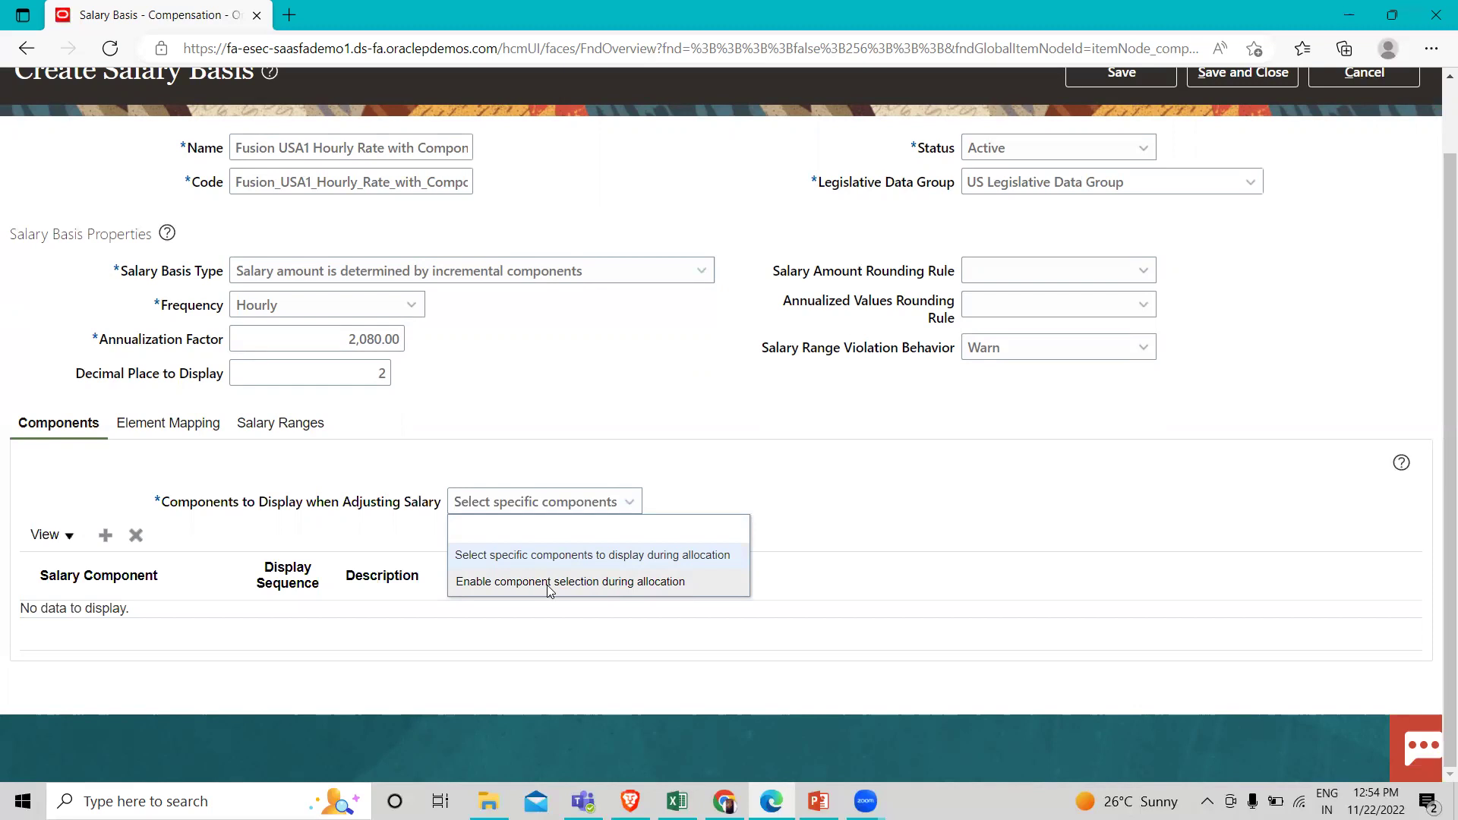
click(495, 555)
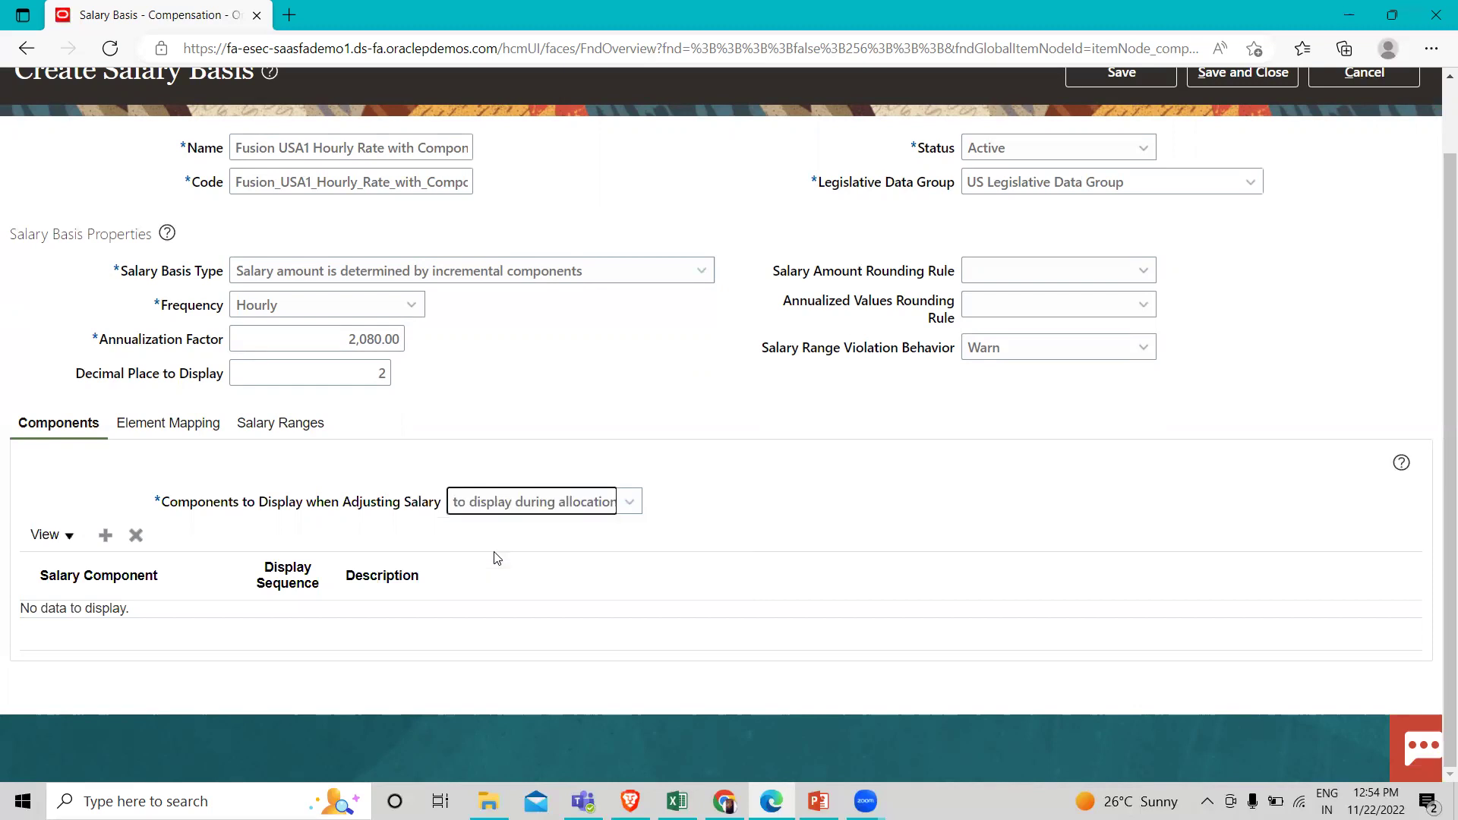
Add a row to the salary components table and set its component to Promotion.
click(106, 534)
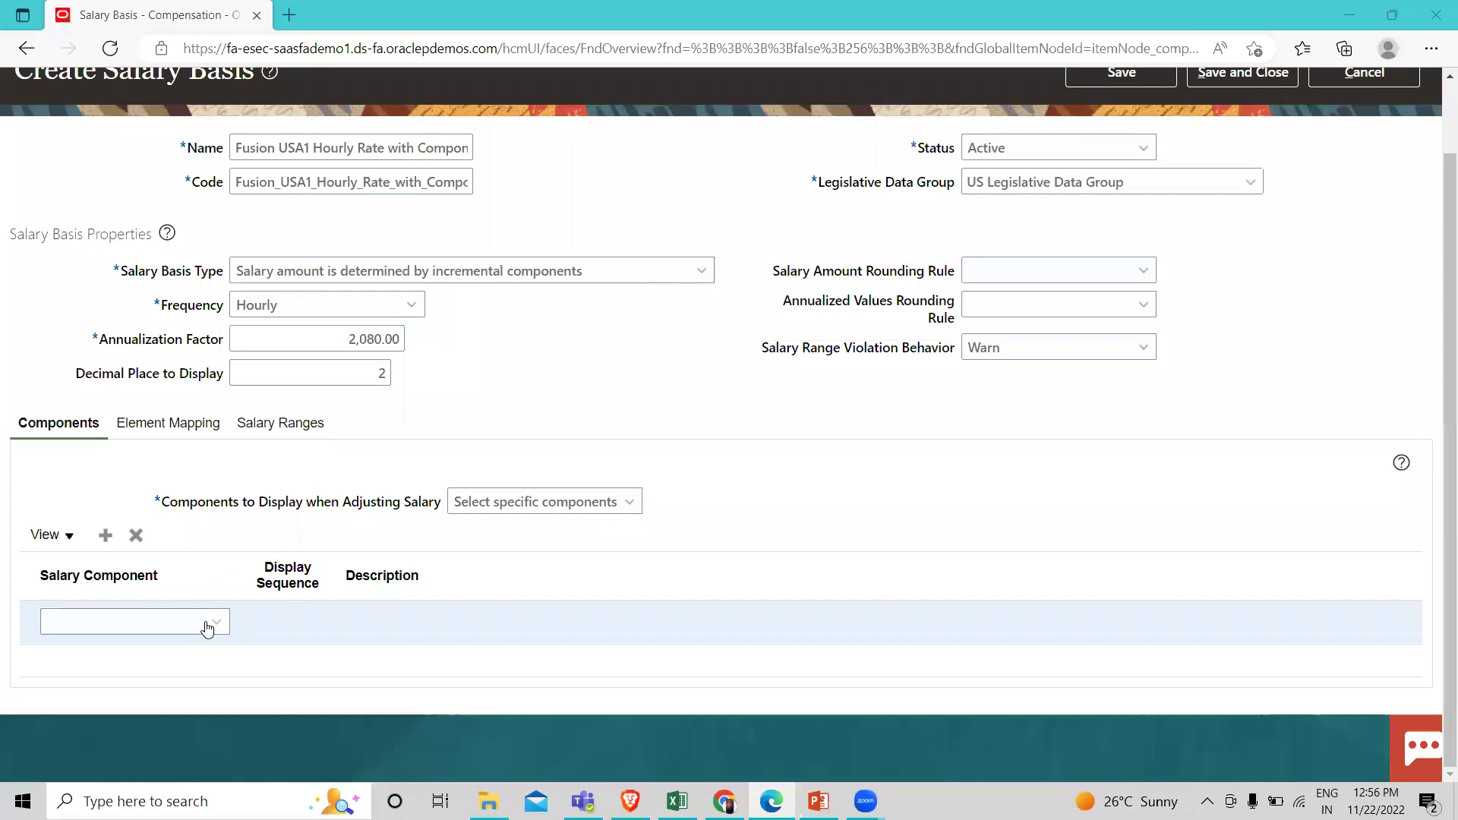
click(206, 627)
click(203, 626)
click(205, 625)
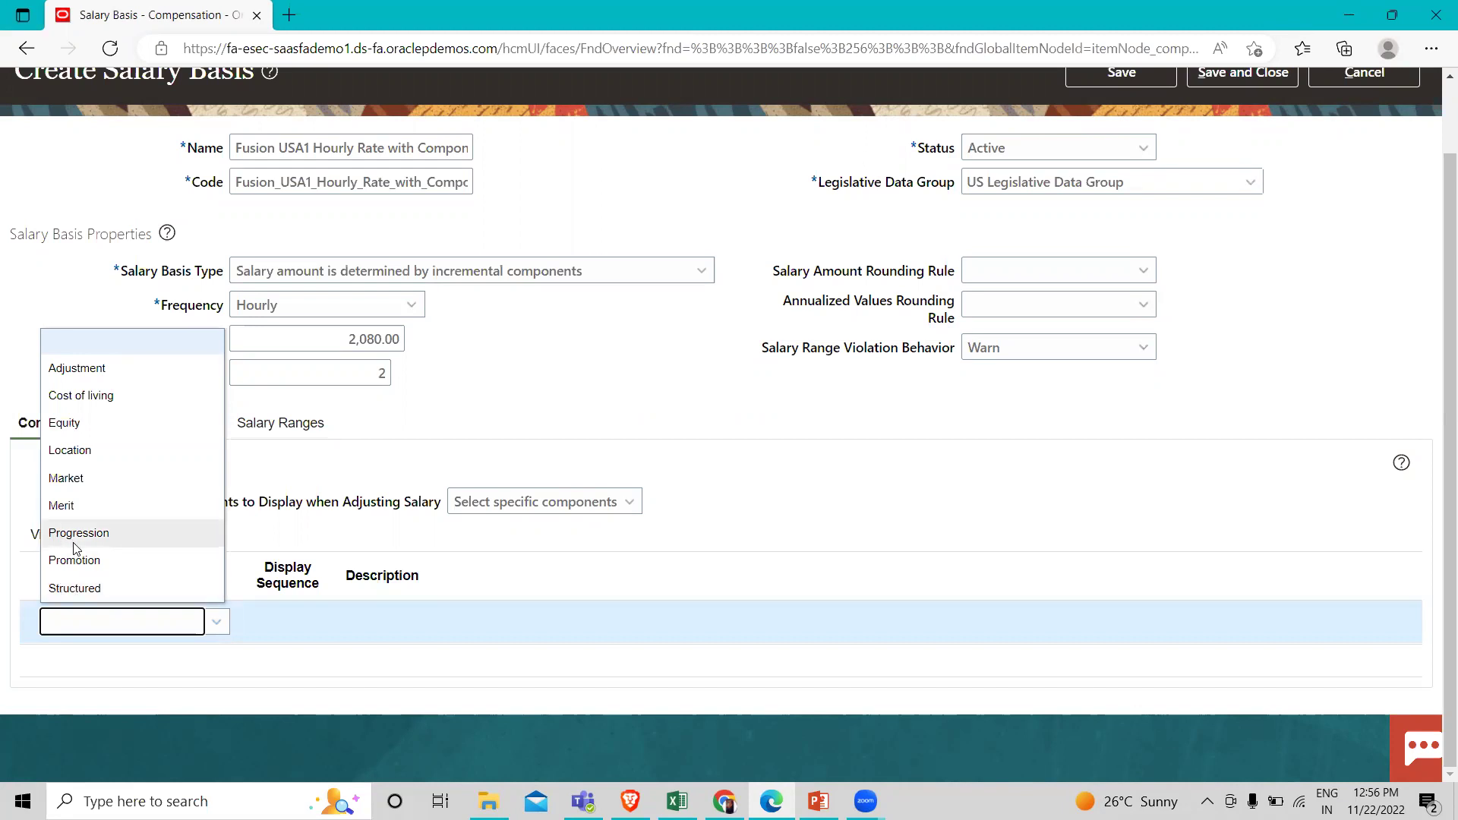
click(59, 561)
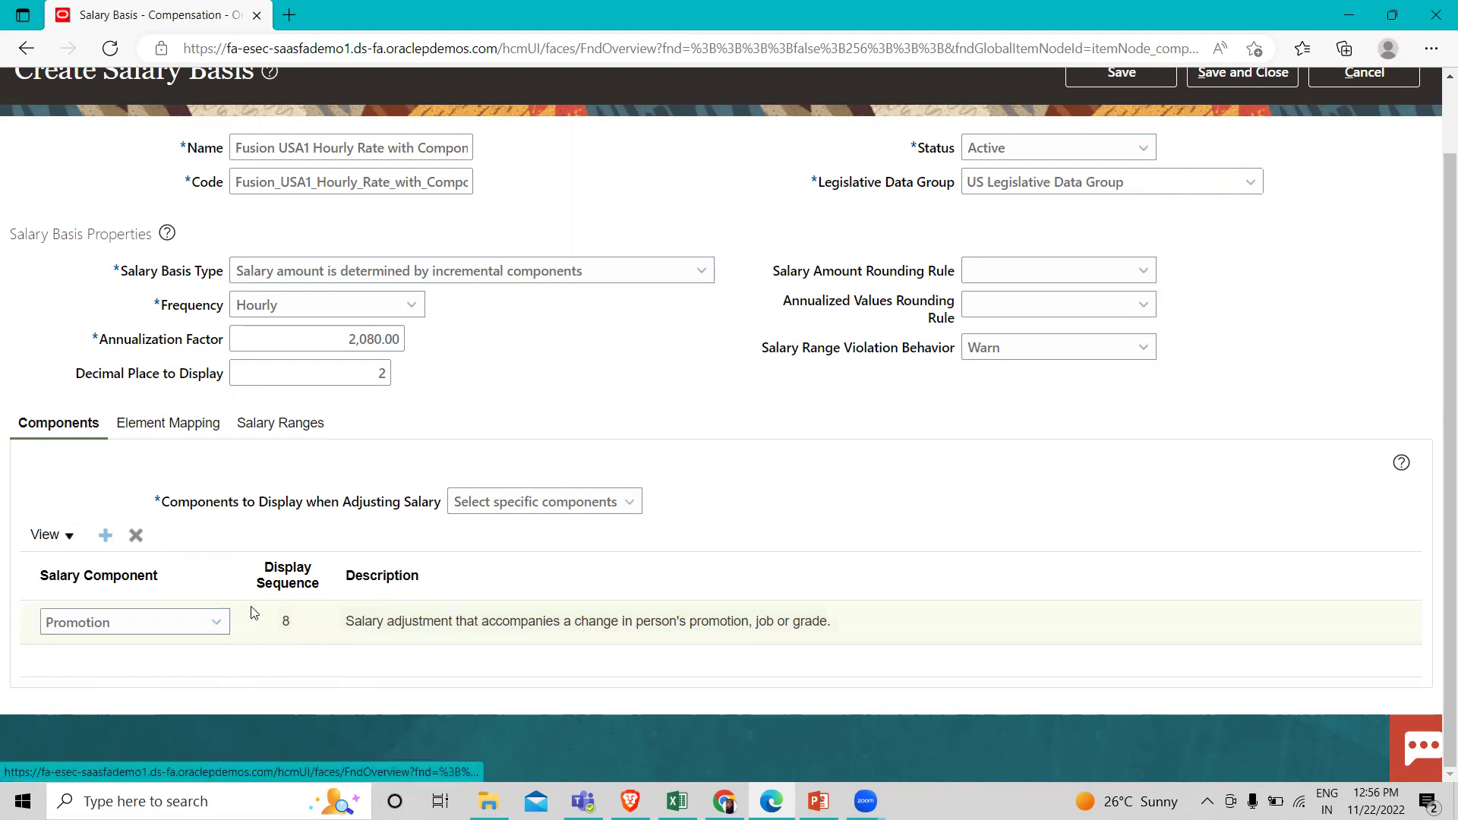
Add two more salary component rows, one for Cost of living and one for Progression.
click(105, 535)
click(206, 624)
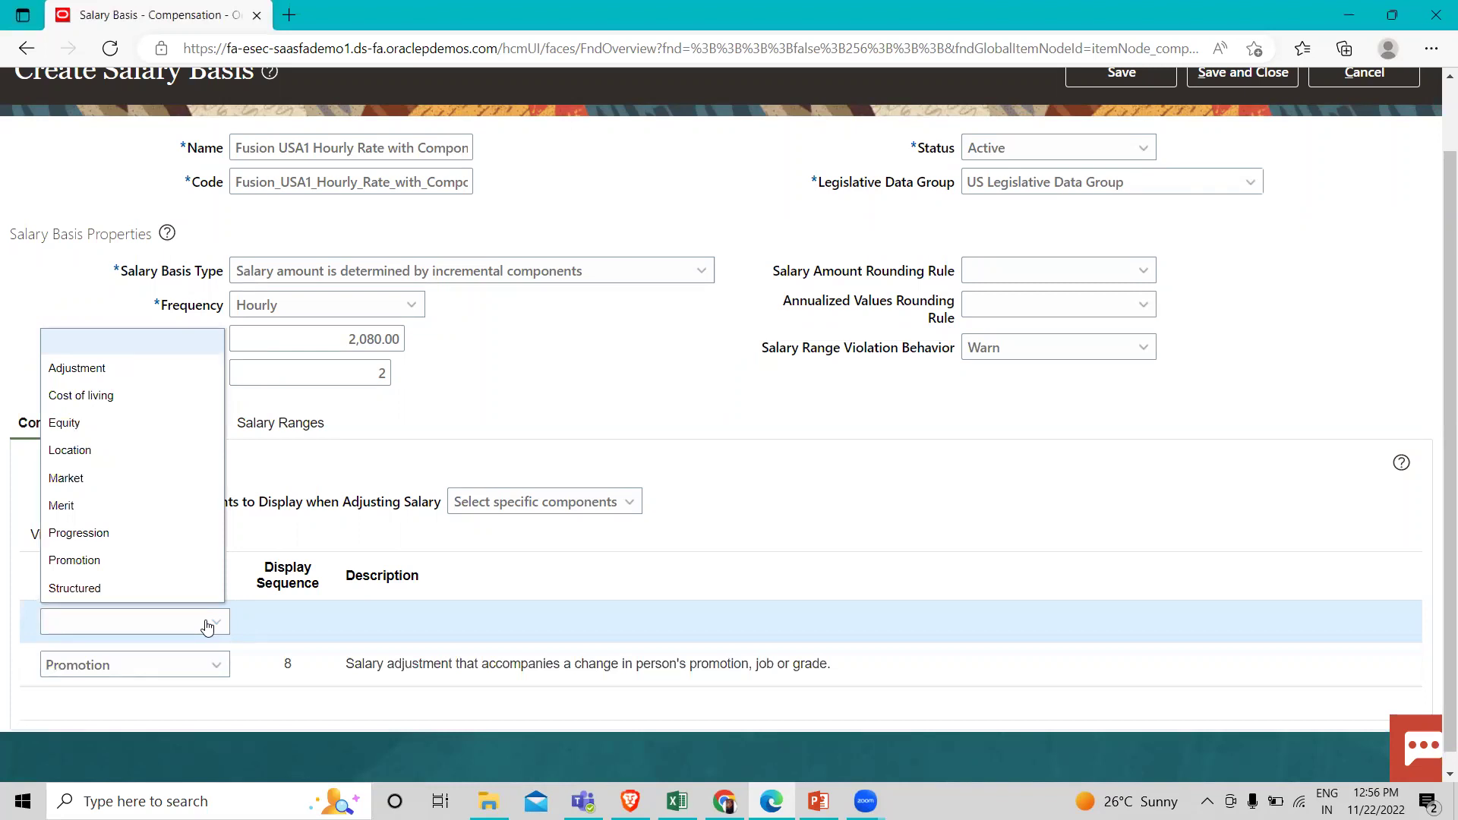
click(151, 396)
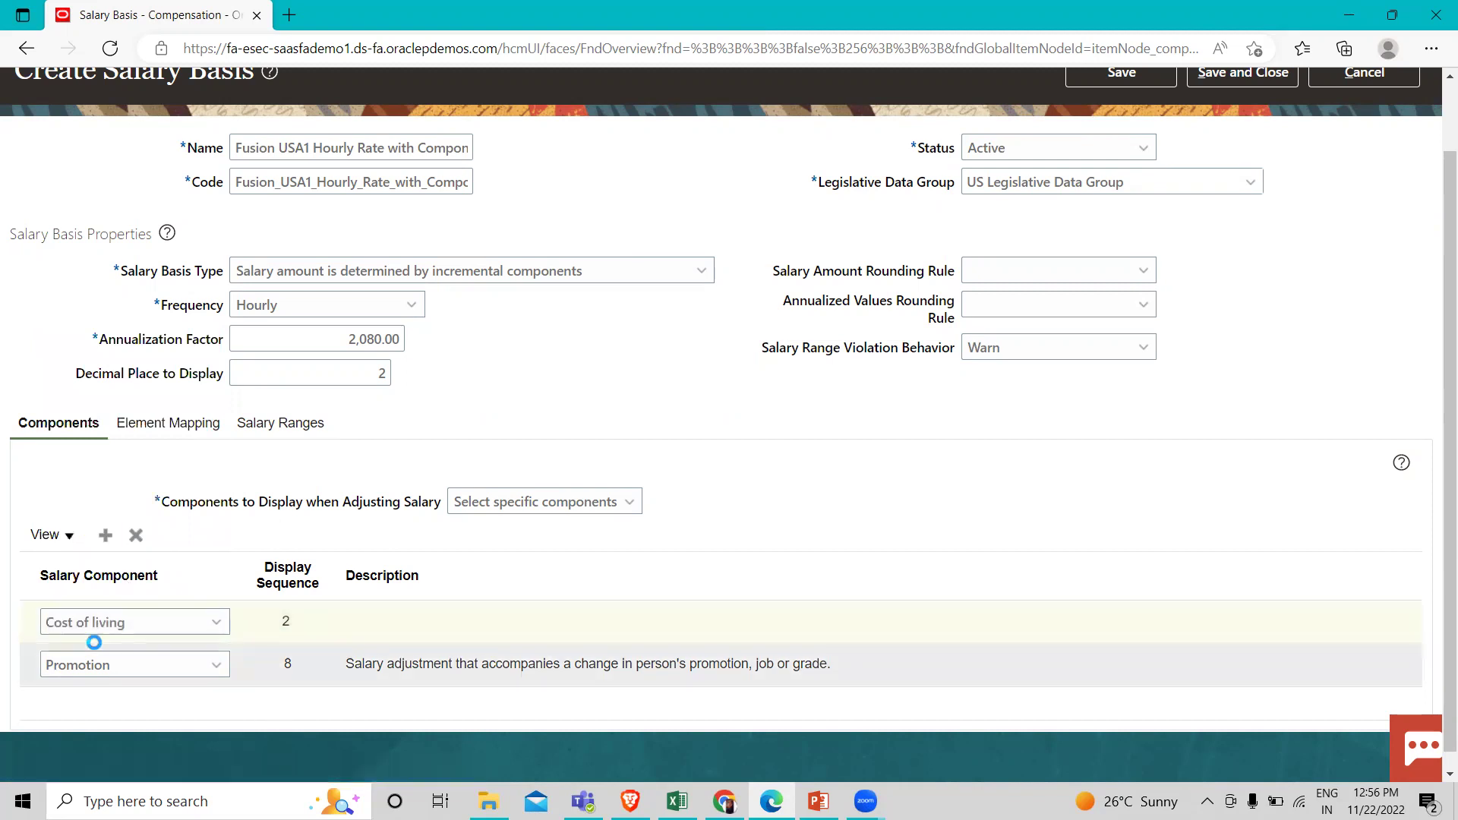
click(148, 627)
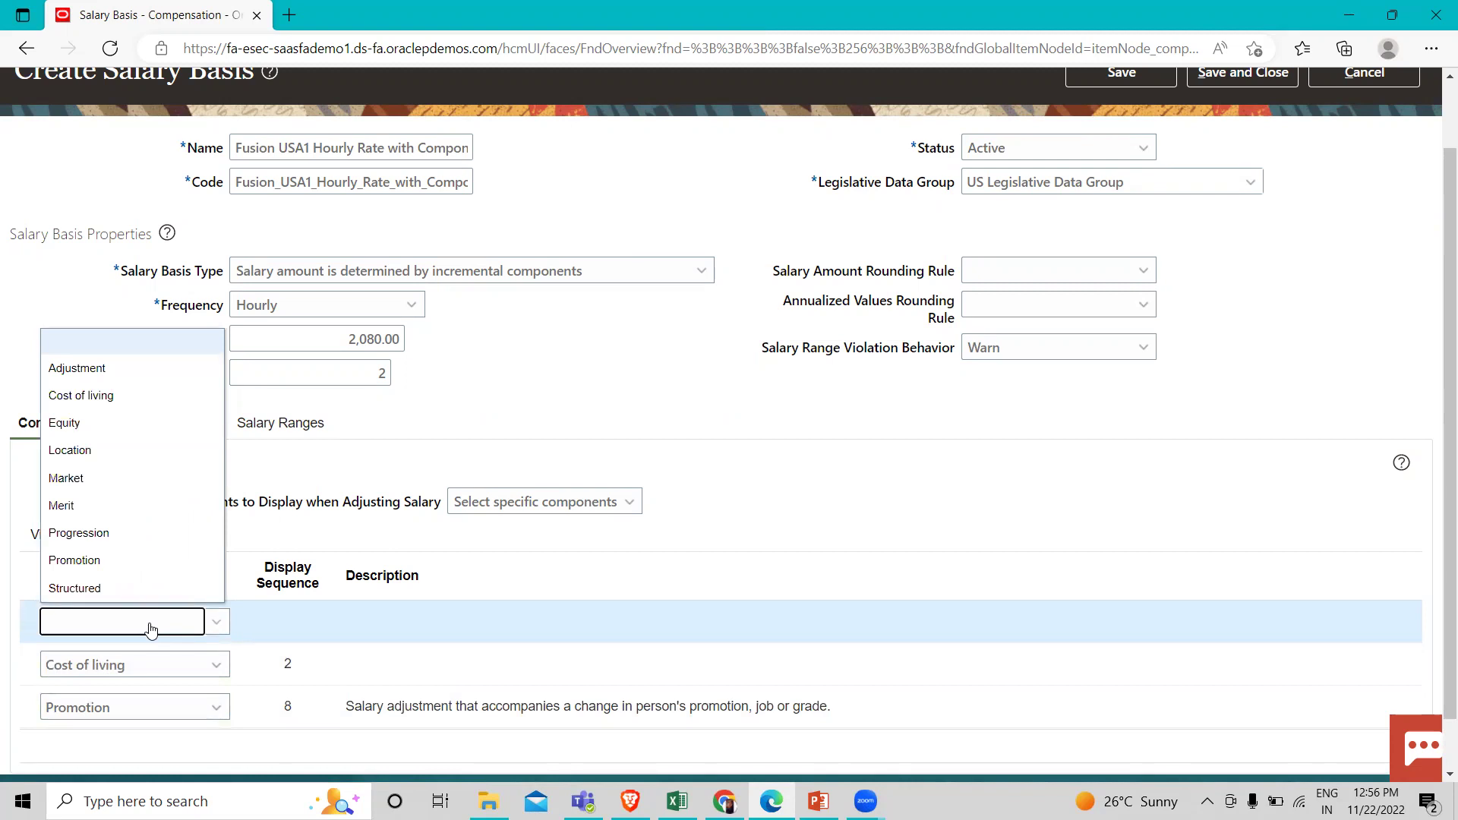
click(76, 533)
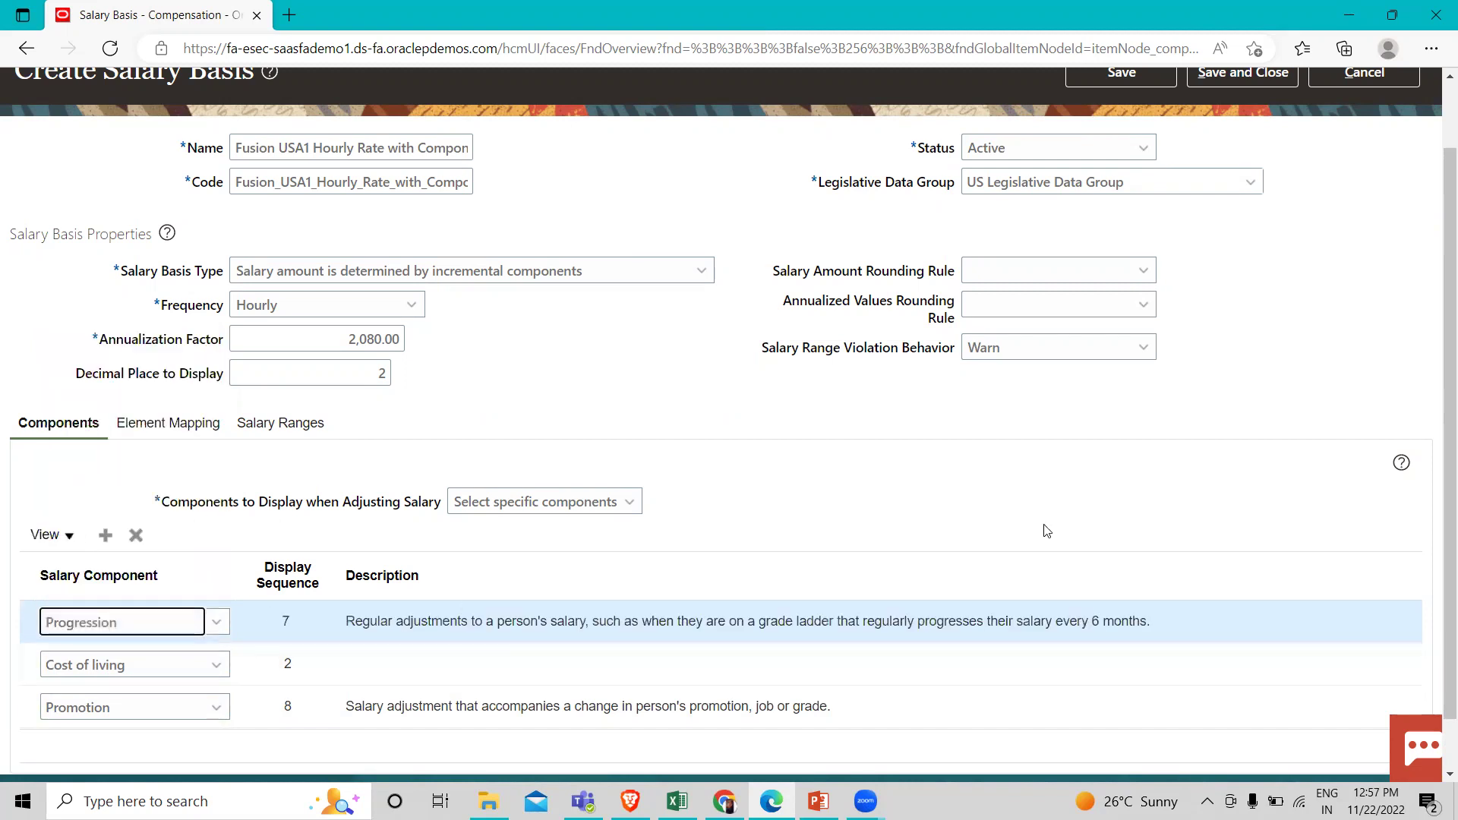
click(996, 504)
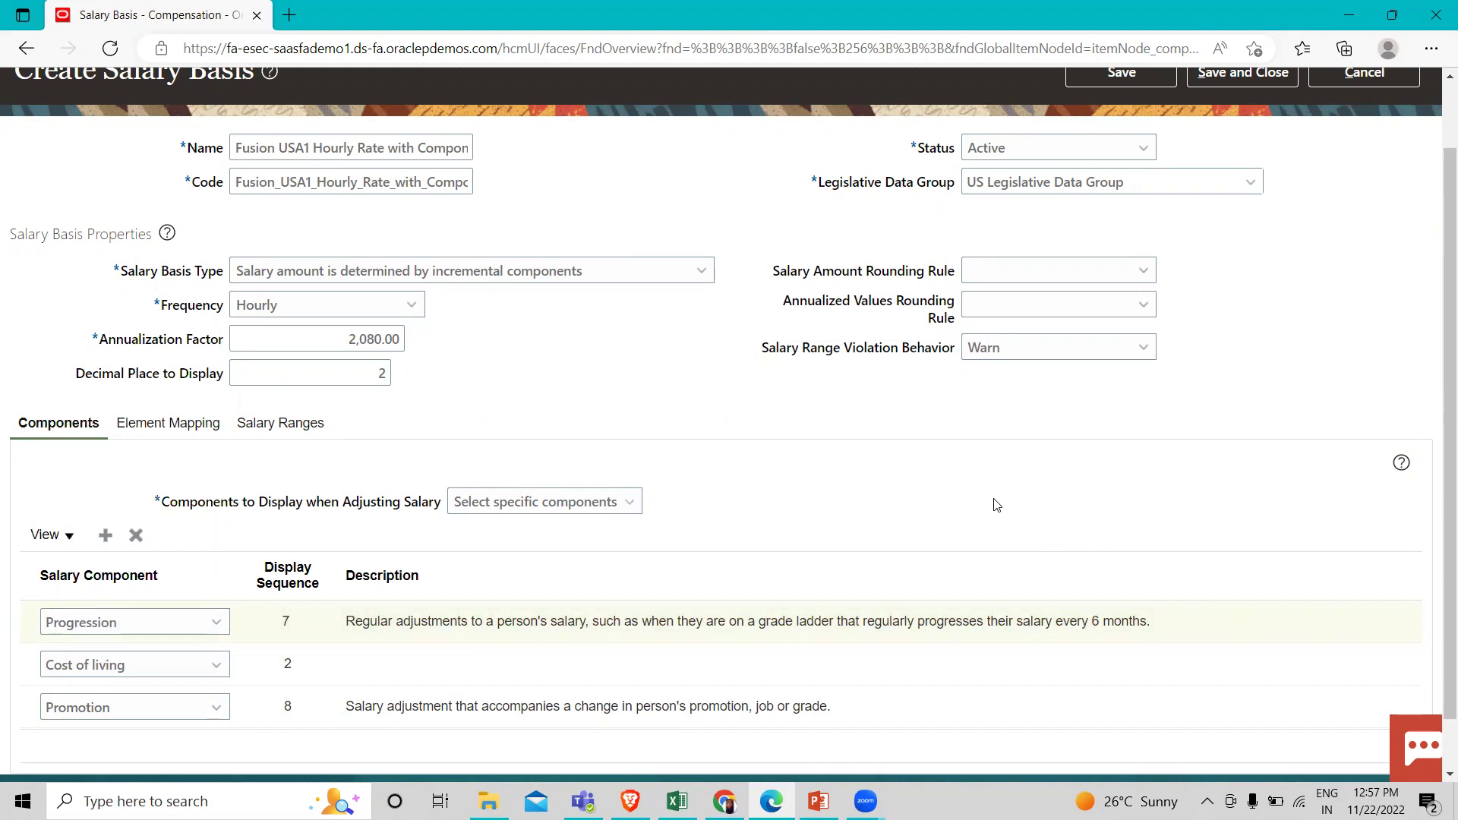
Map the salary basis to the Fusion Hourly Wages payroll element, found by searching for FUSION, with Rate as its input value.
click(154, 428)
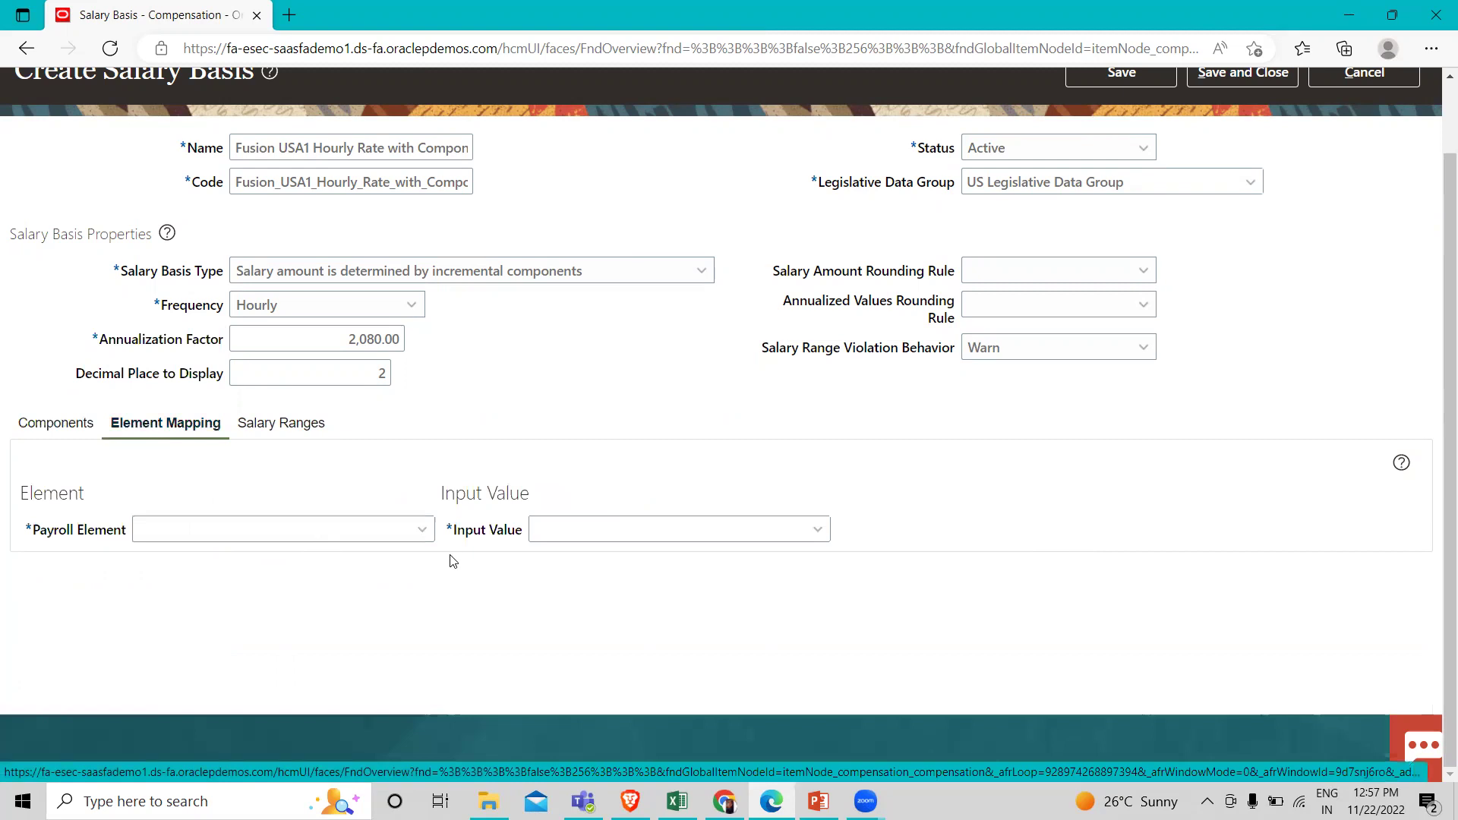
click(423, 530)
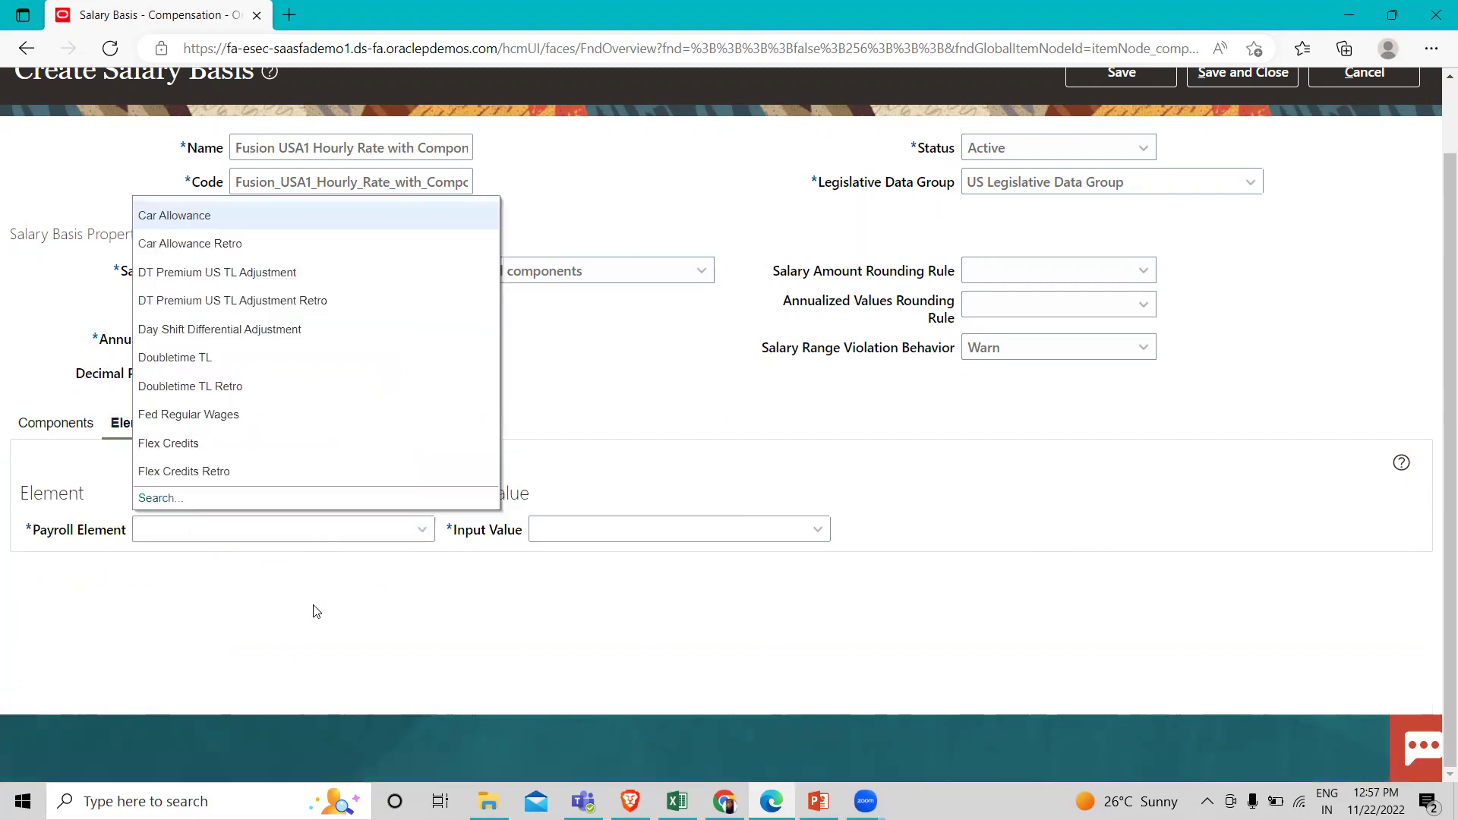
click(160, 498)
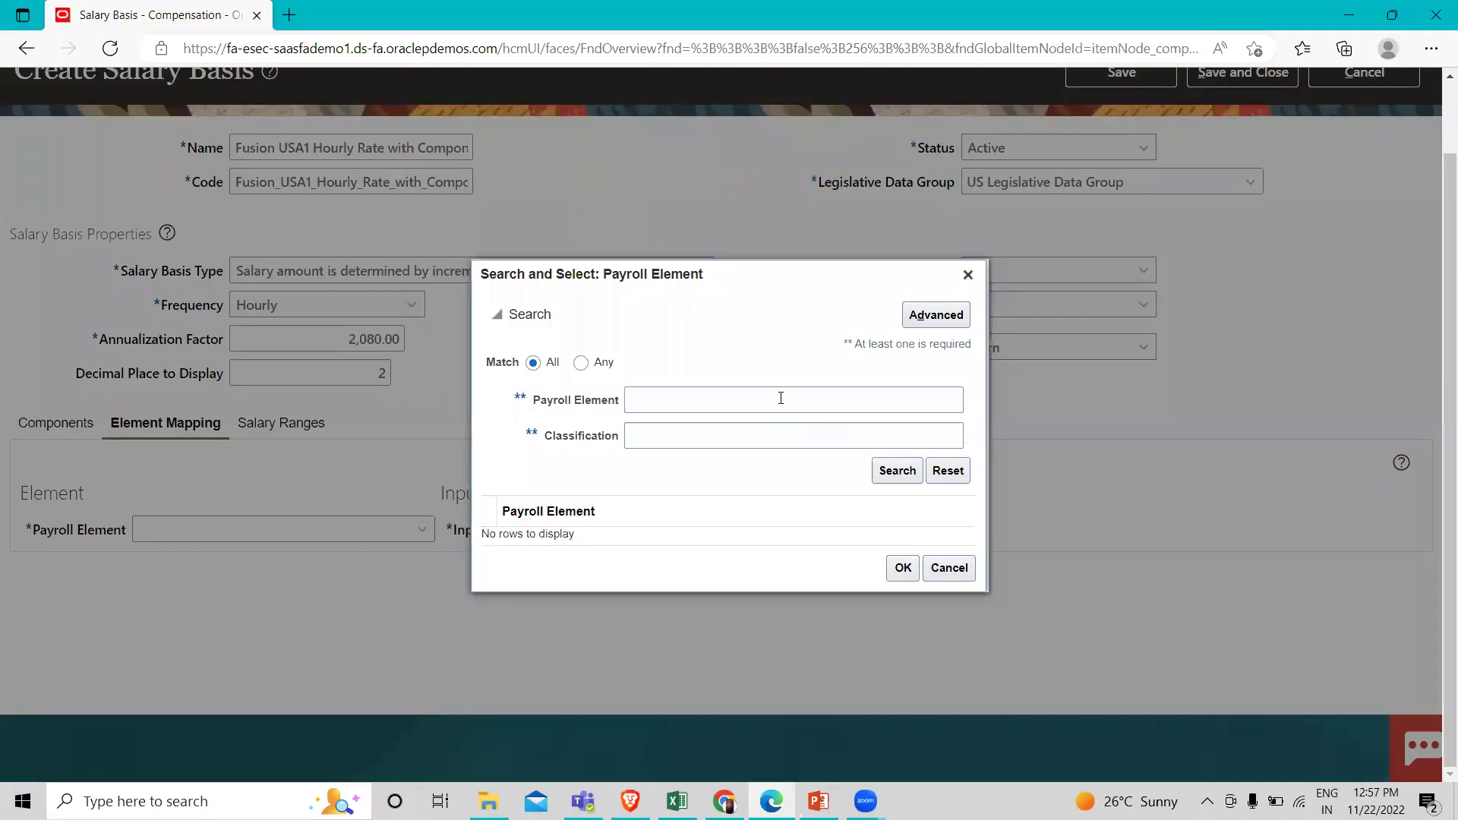
click(781, 398)
text(FUS)
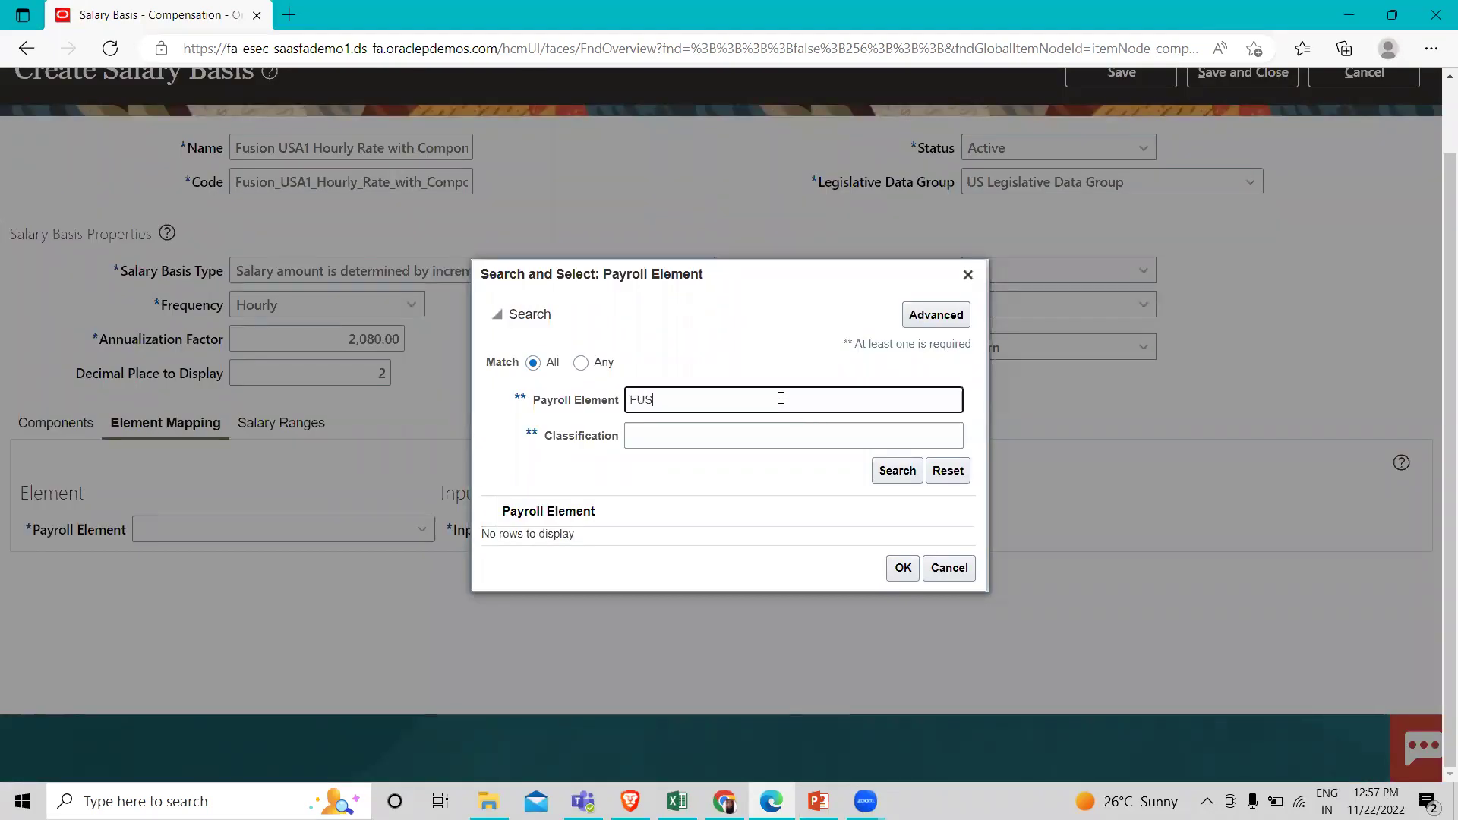
text(ION)
key(Return)
click(684, 533)
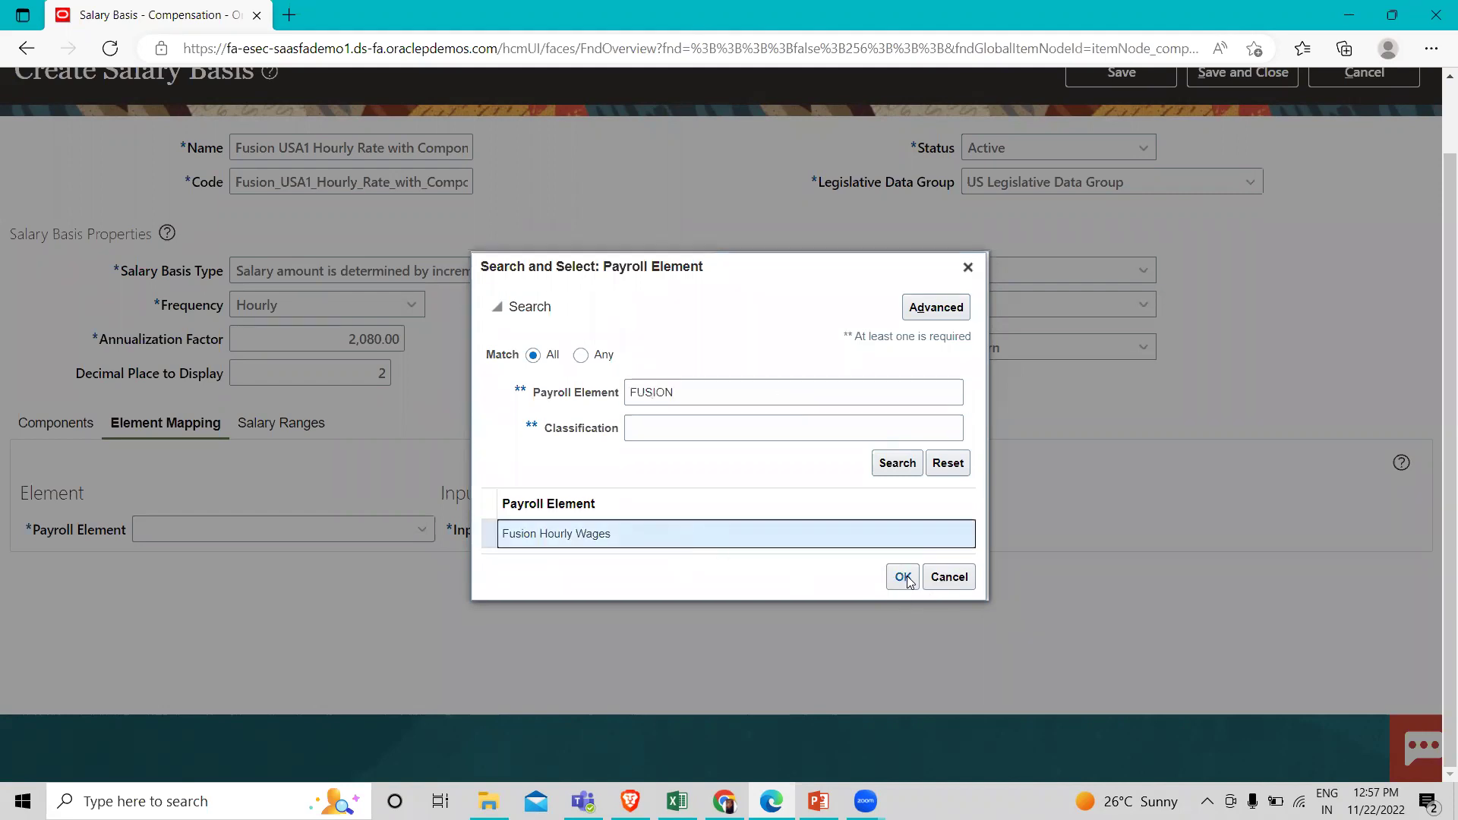
click(902, 577)
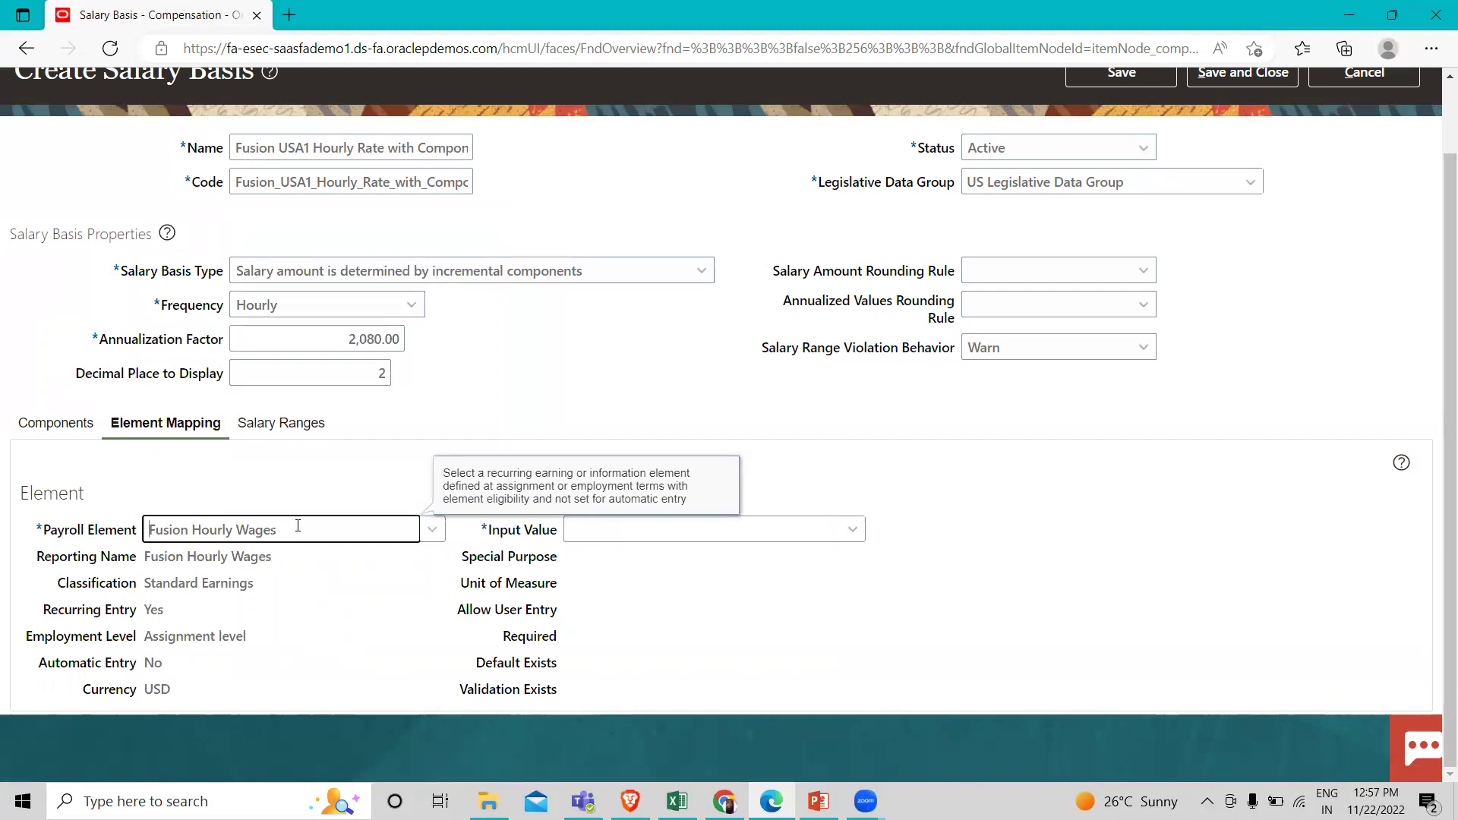
click(854, 531)
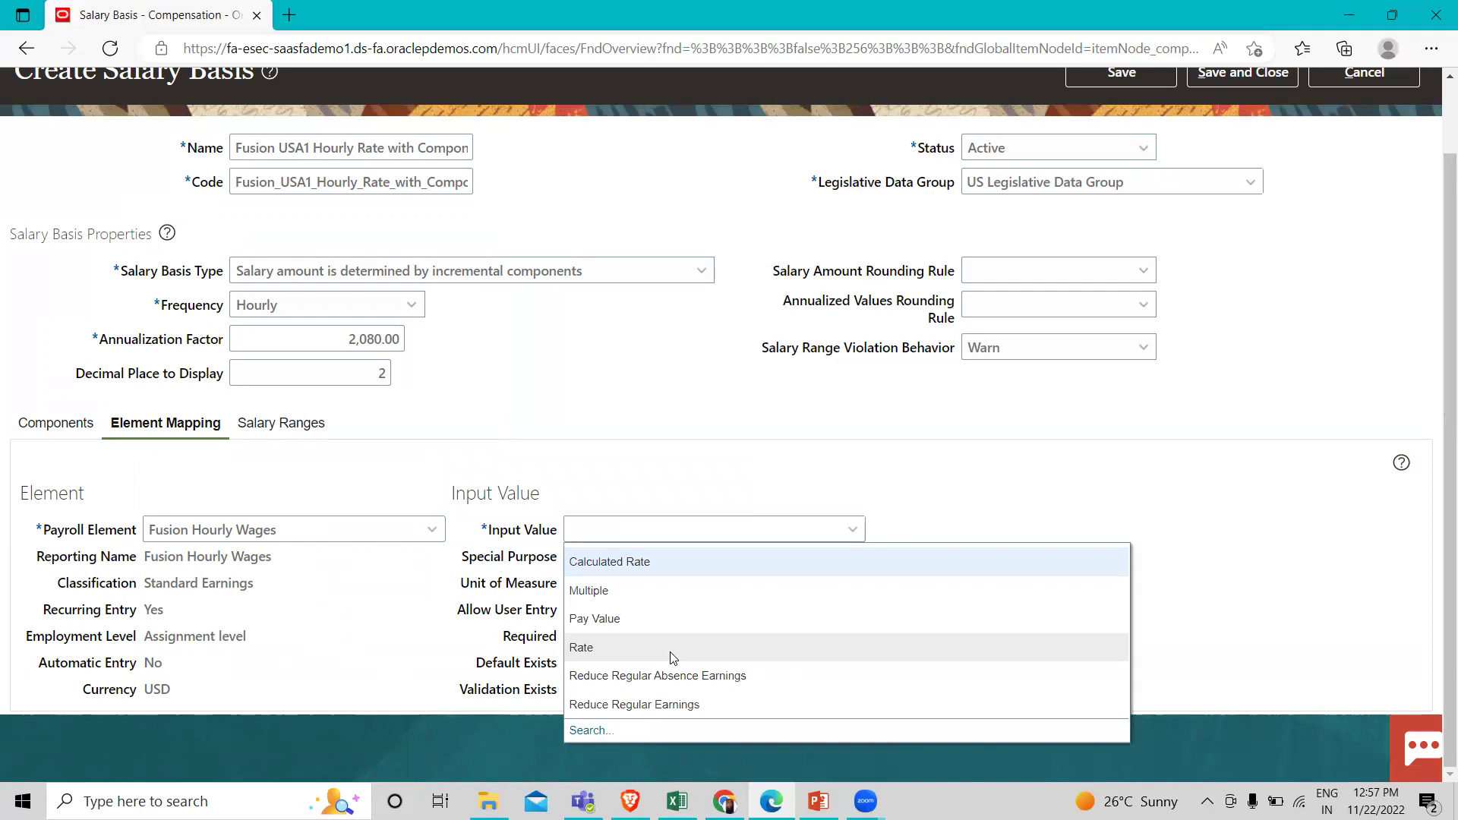
click(596, 646)
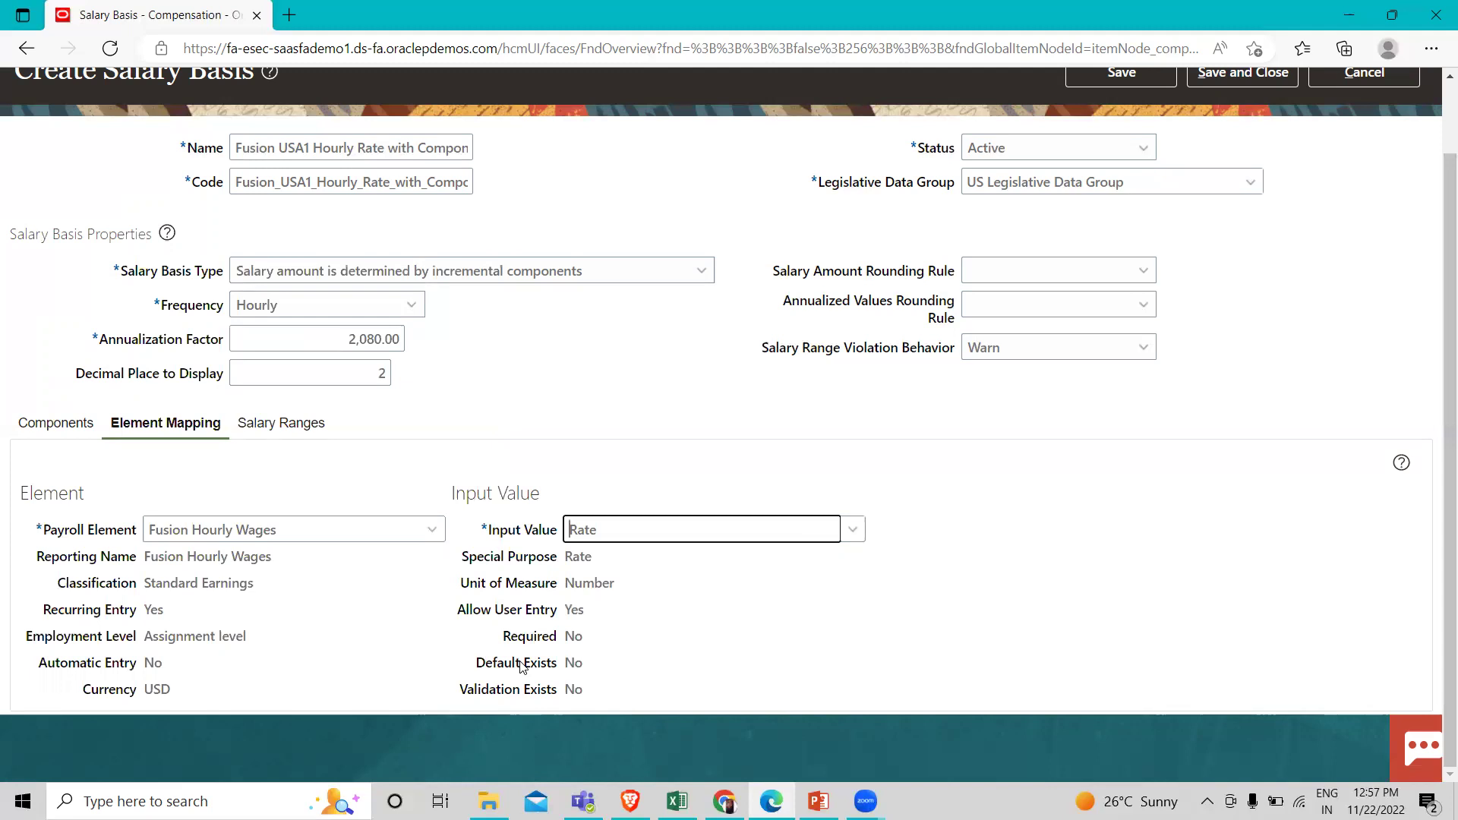
Set the salary range grade rate to Fusion US Hourly Grade Rate, found by searching grade rates for FUSION.
click(303, 426)
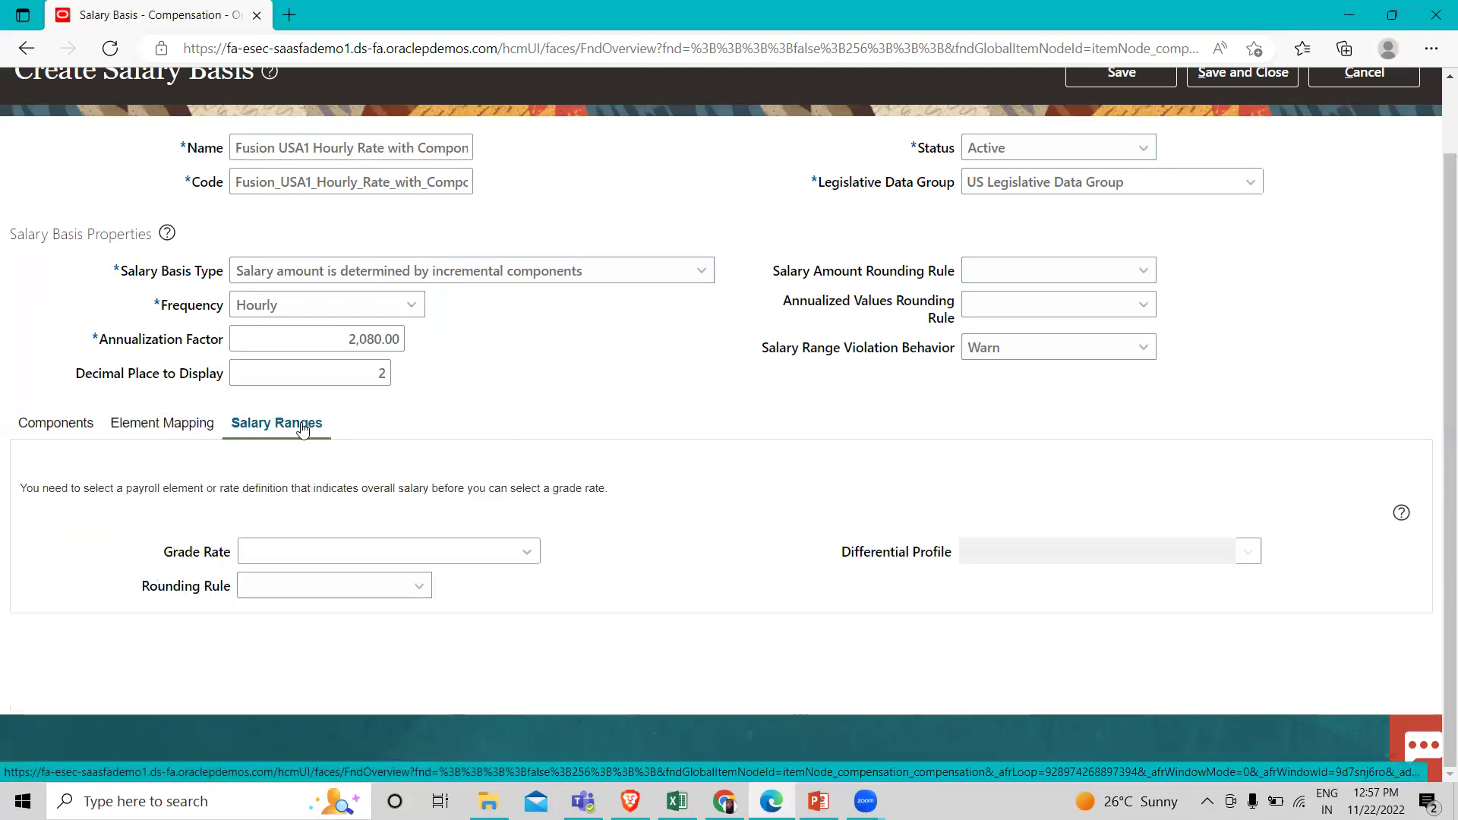
click(526, 552)
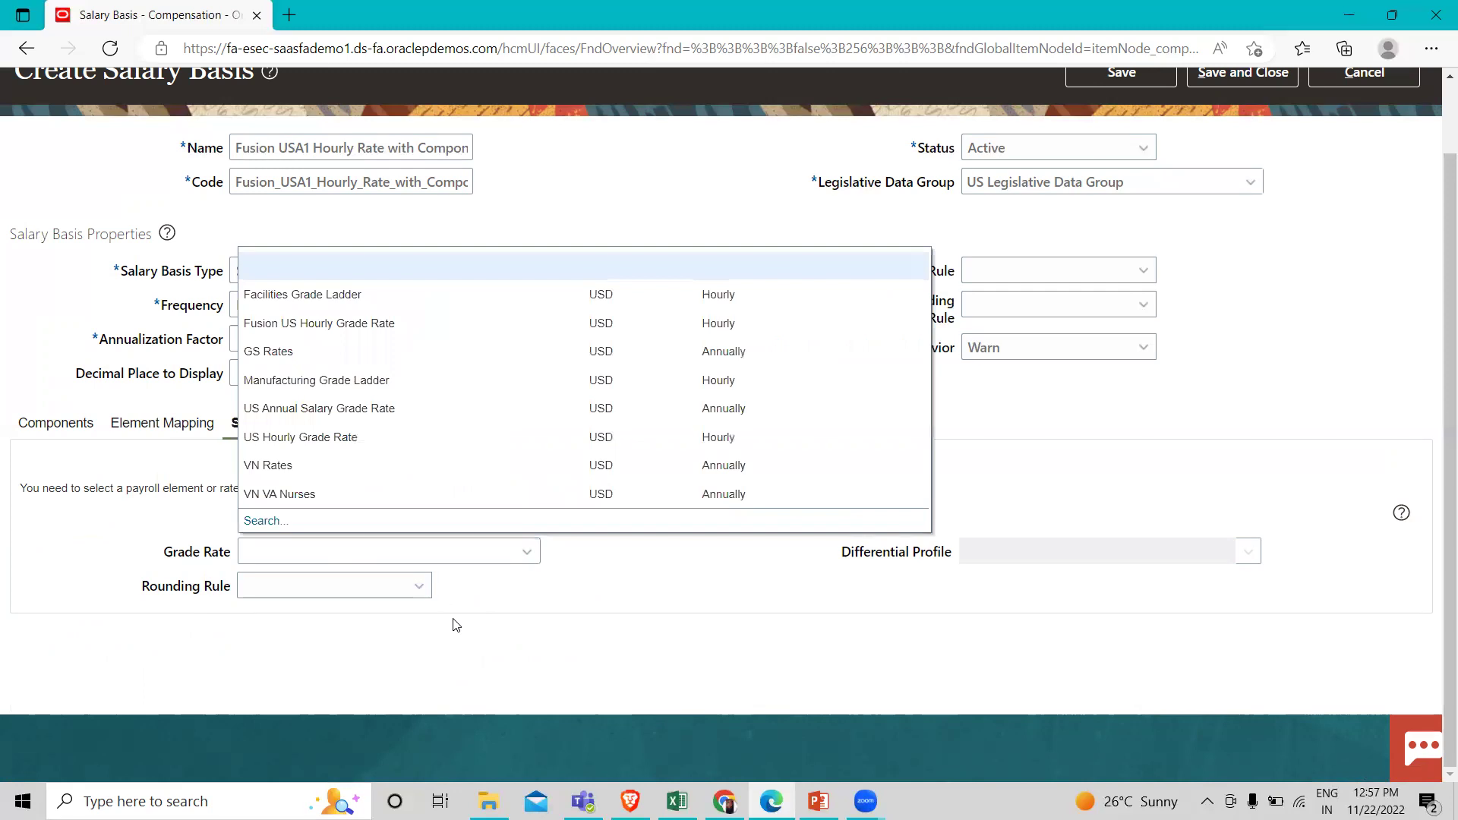
click(275, 520)
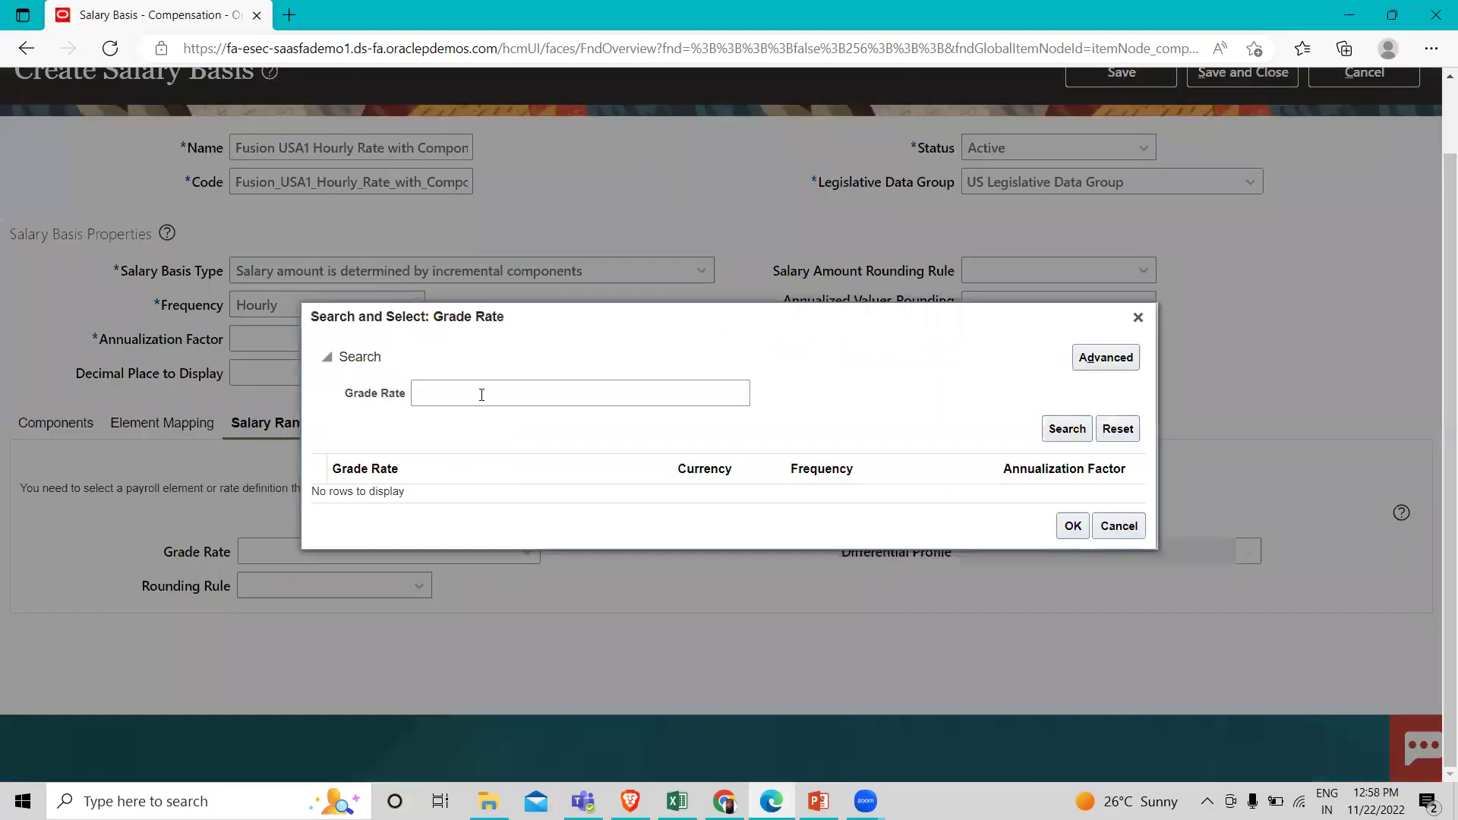
click(481, 392)
text(FUS)
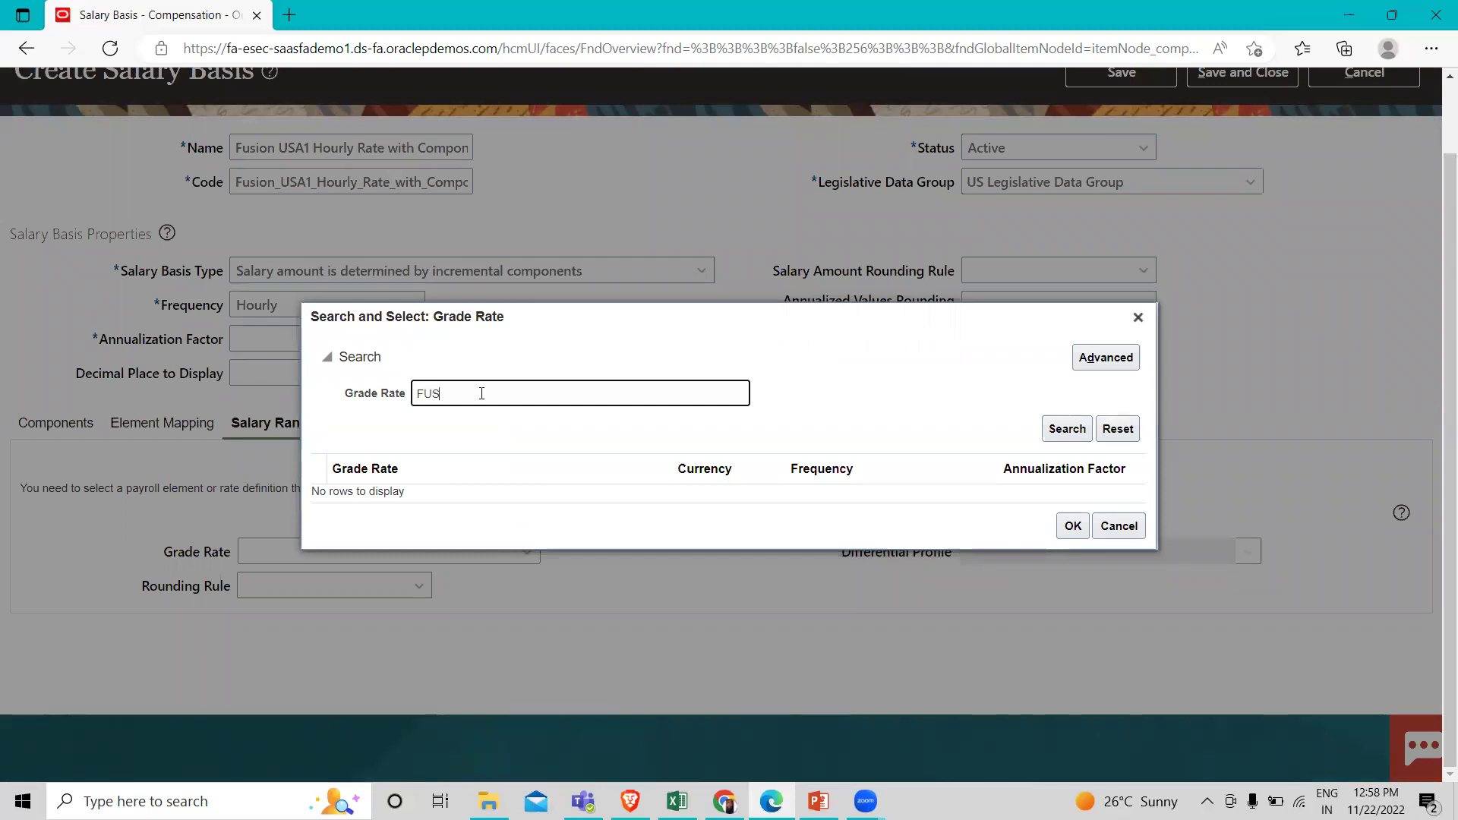
text(ION)
click(1066, 427)
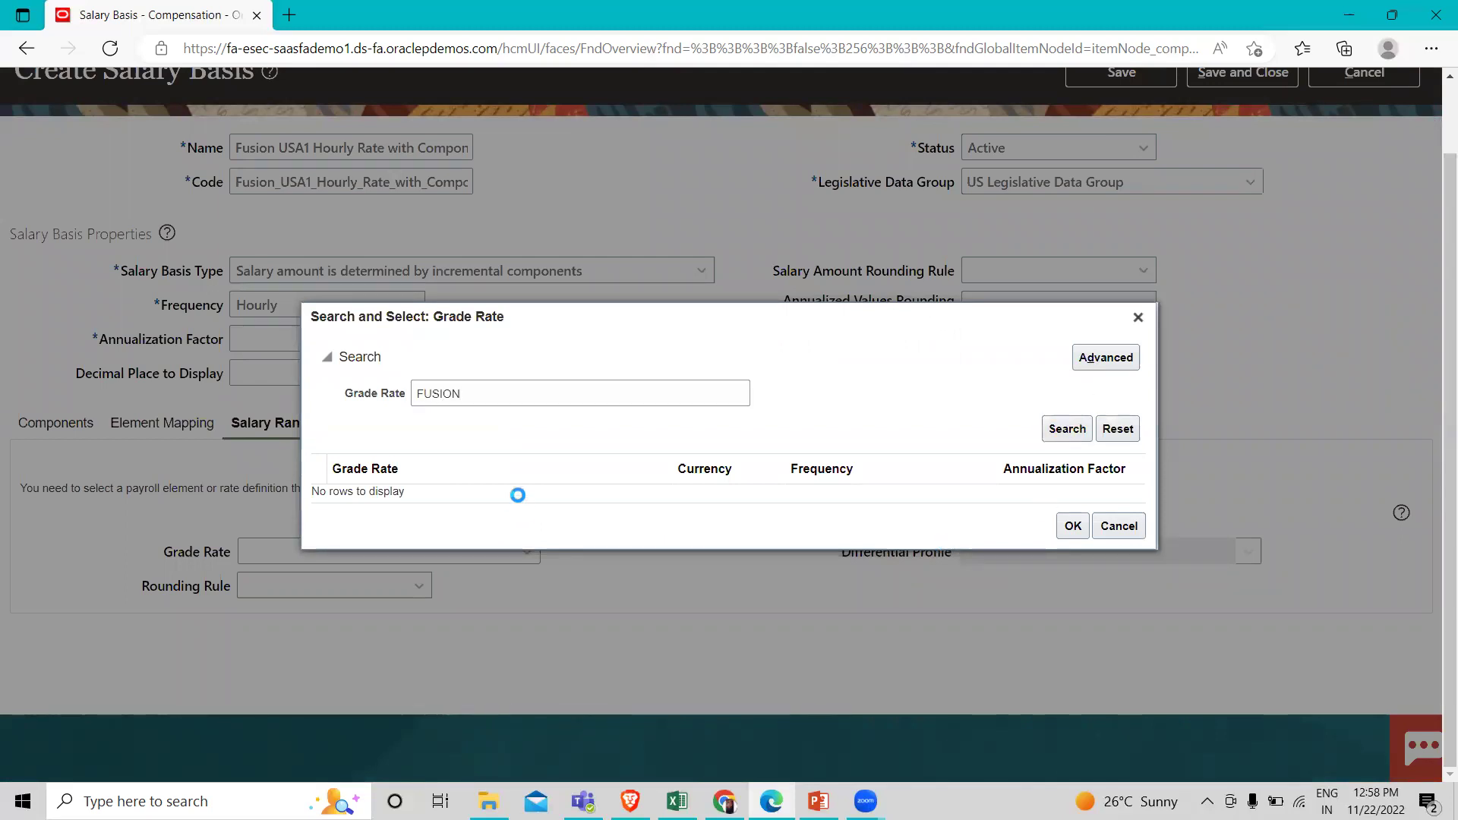
click(521, 500)
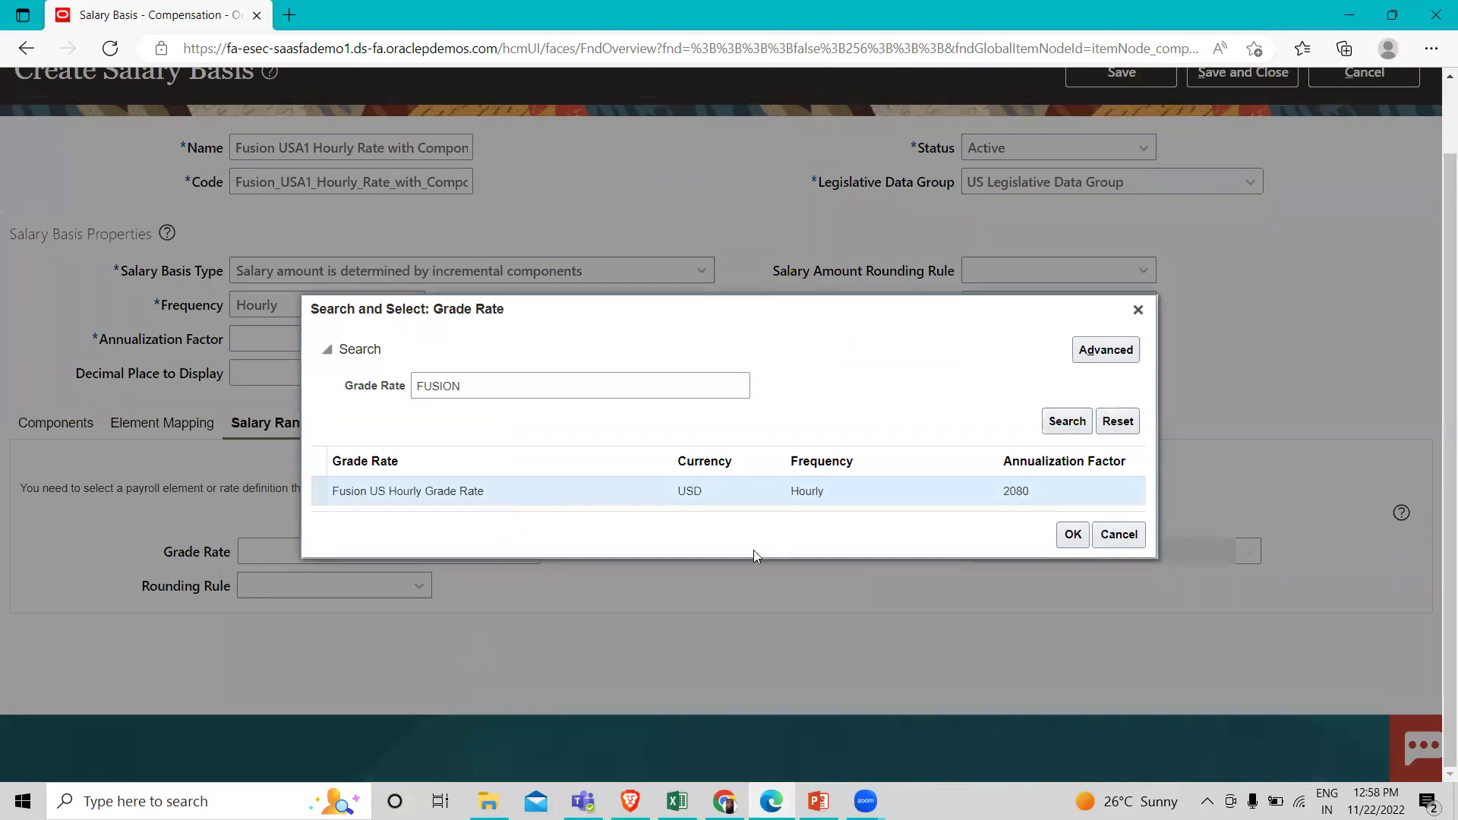
click(1073, 533)
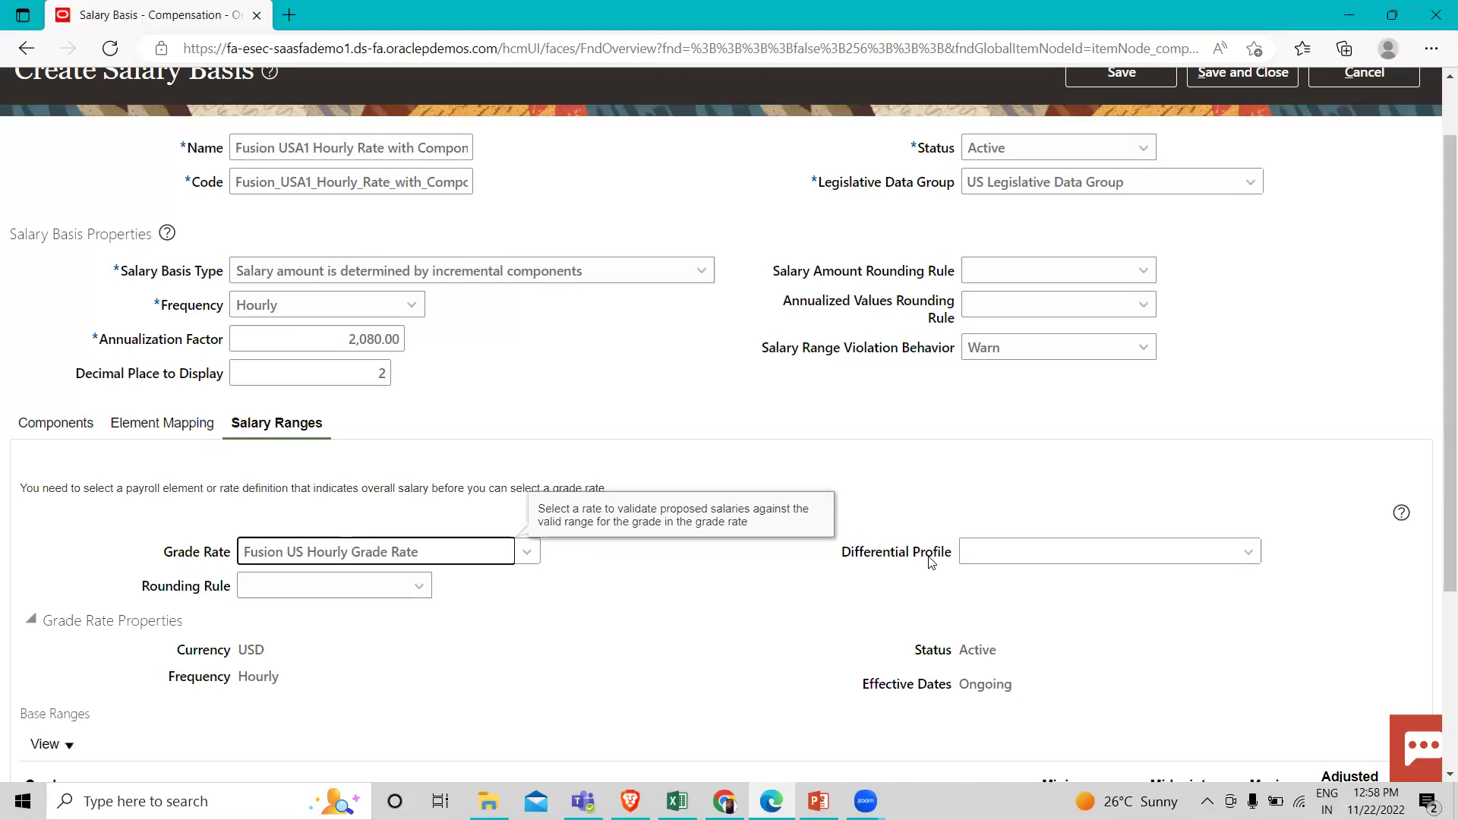
Review the grade rate's base ranges for the Admin grades, and save and close the new salary basis.
scroll(458, 668, down, 3)
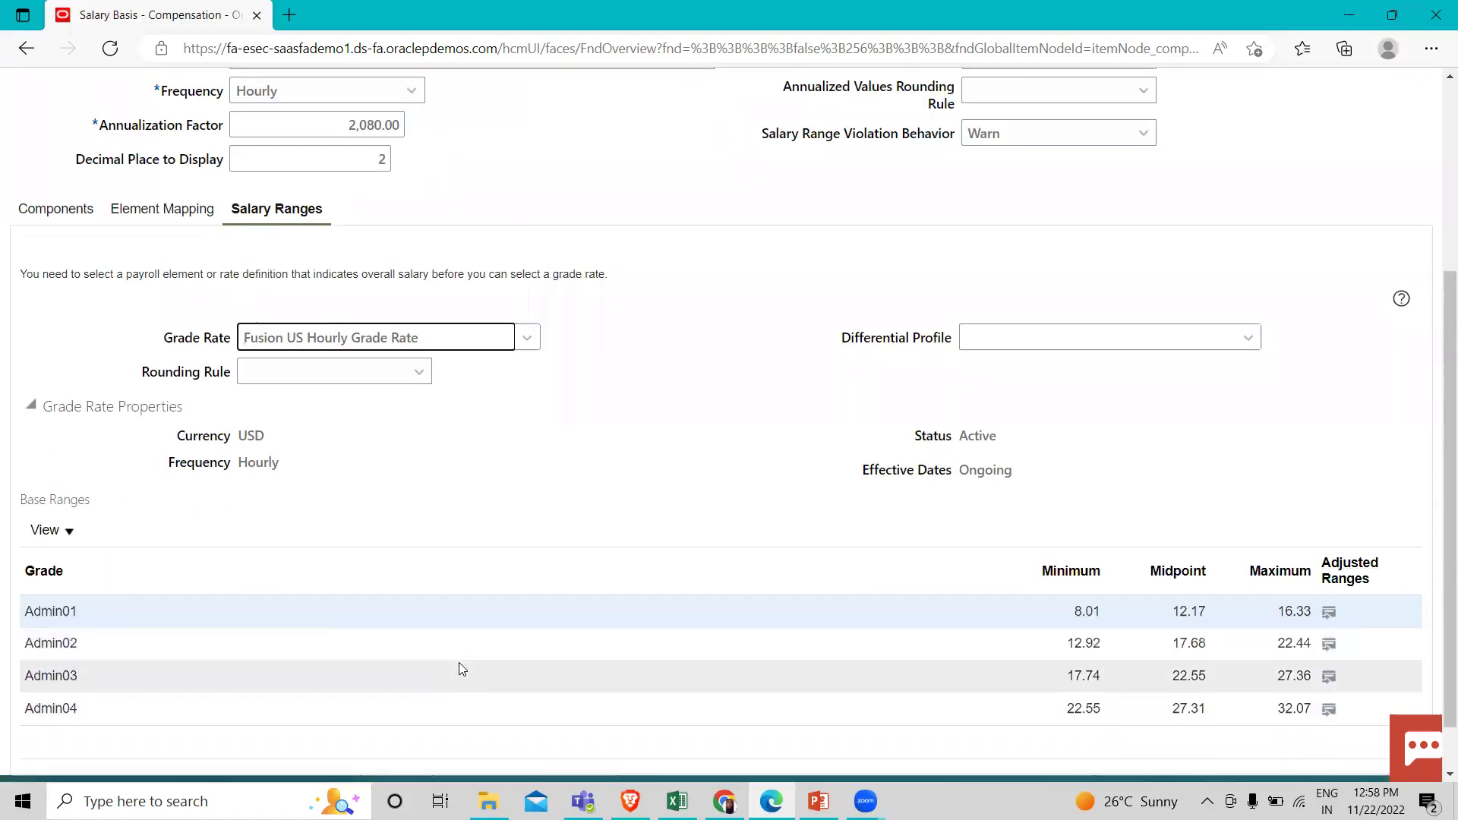
scroll(458, 662, down, 1)
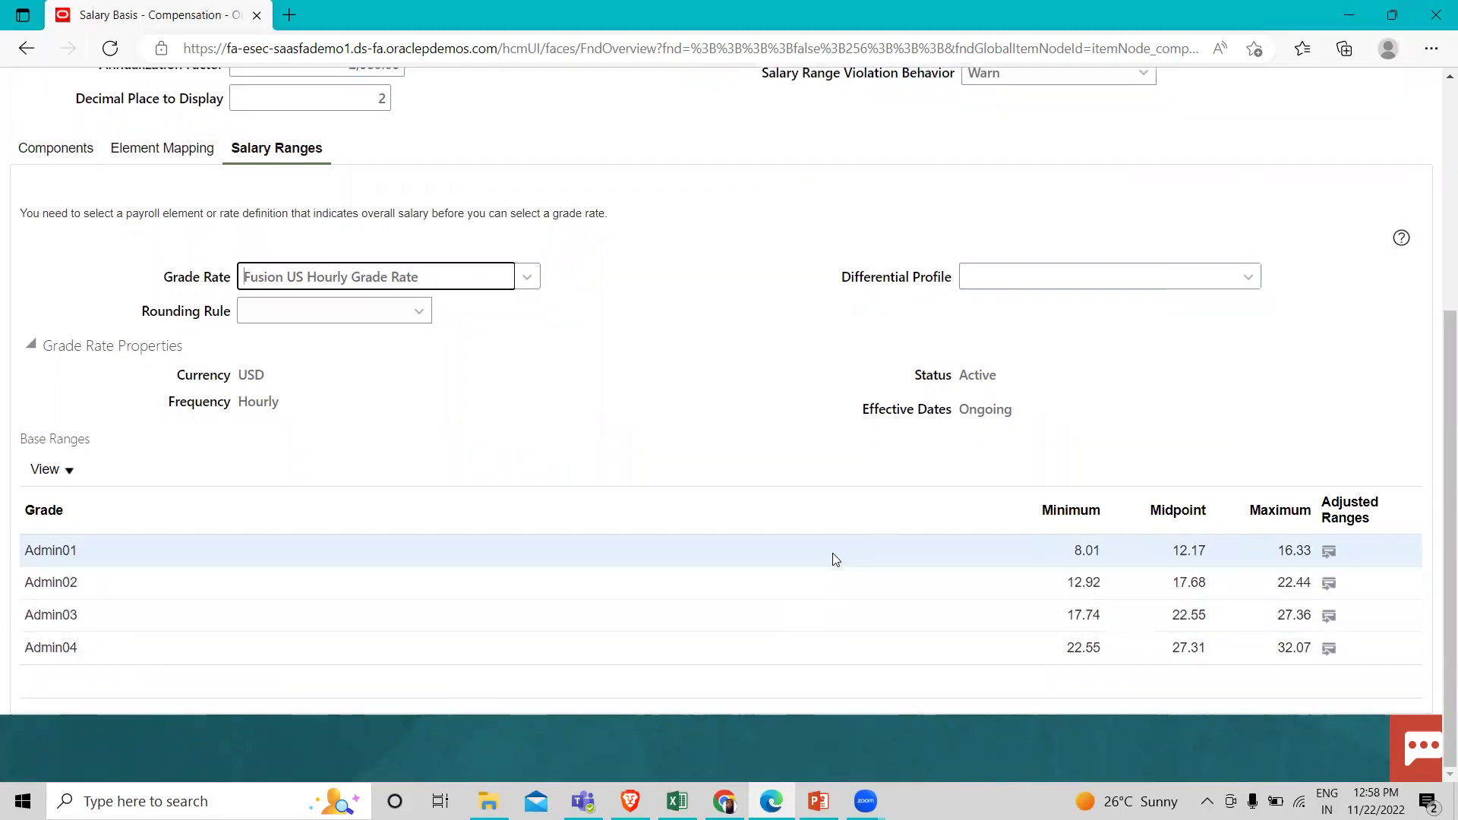
scroll(835, 560, up, 2)
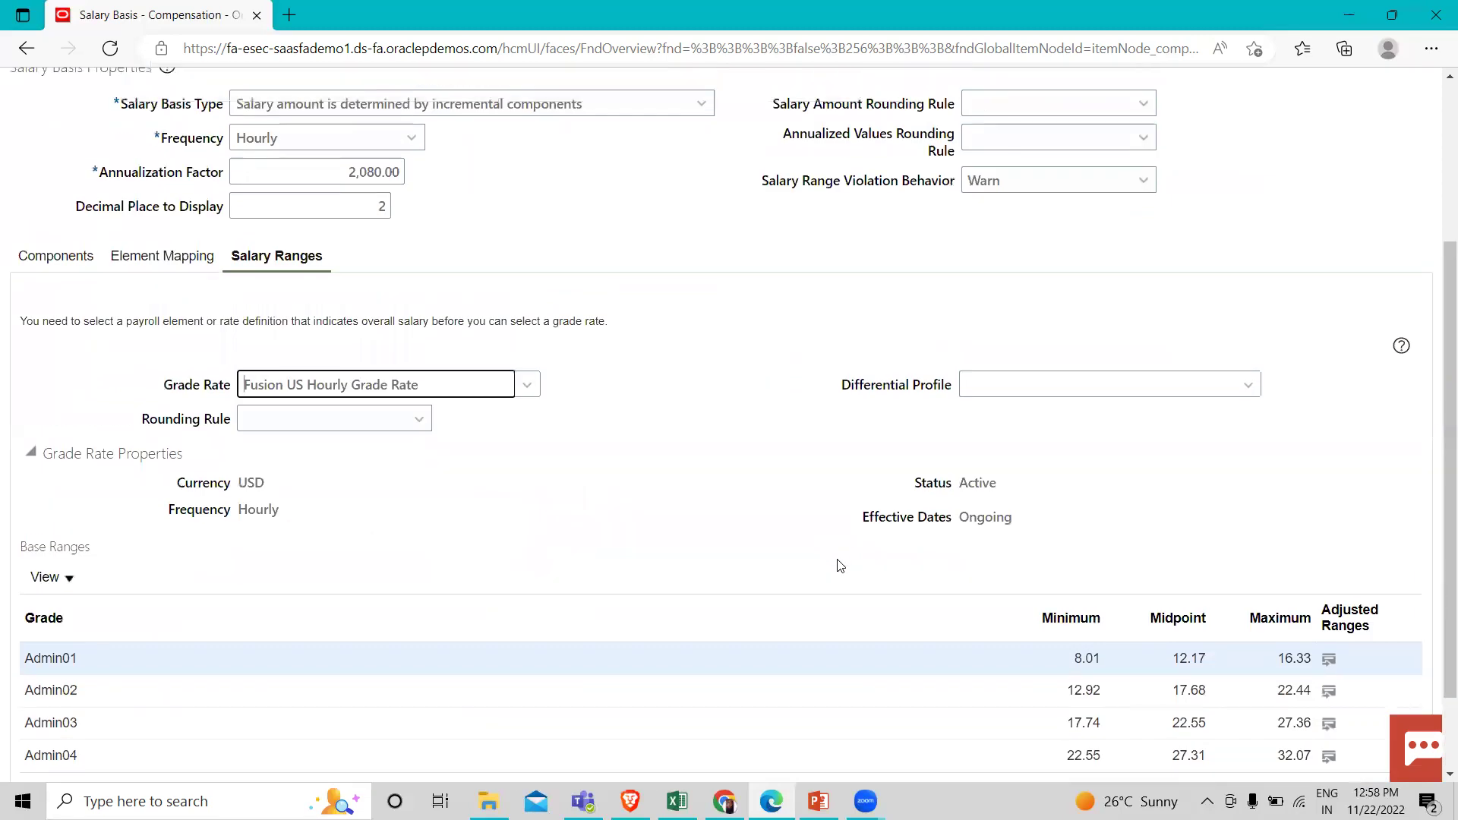
scroll(841, 566, up, 3)
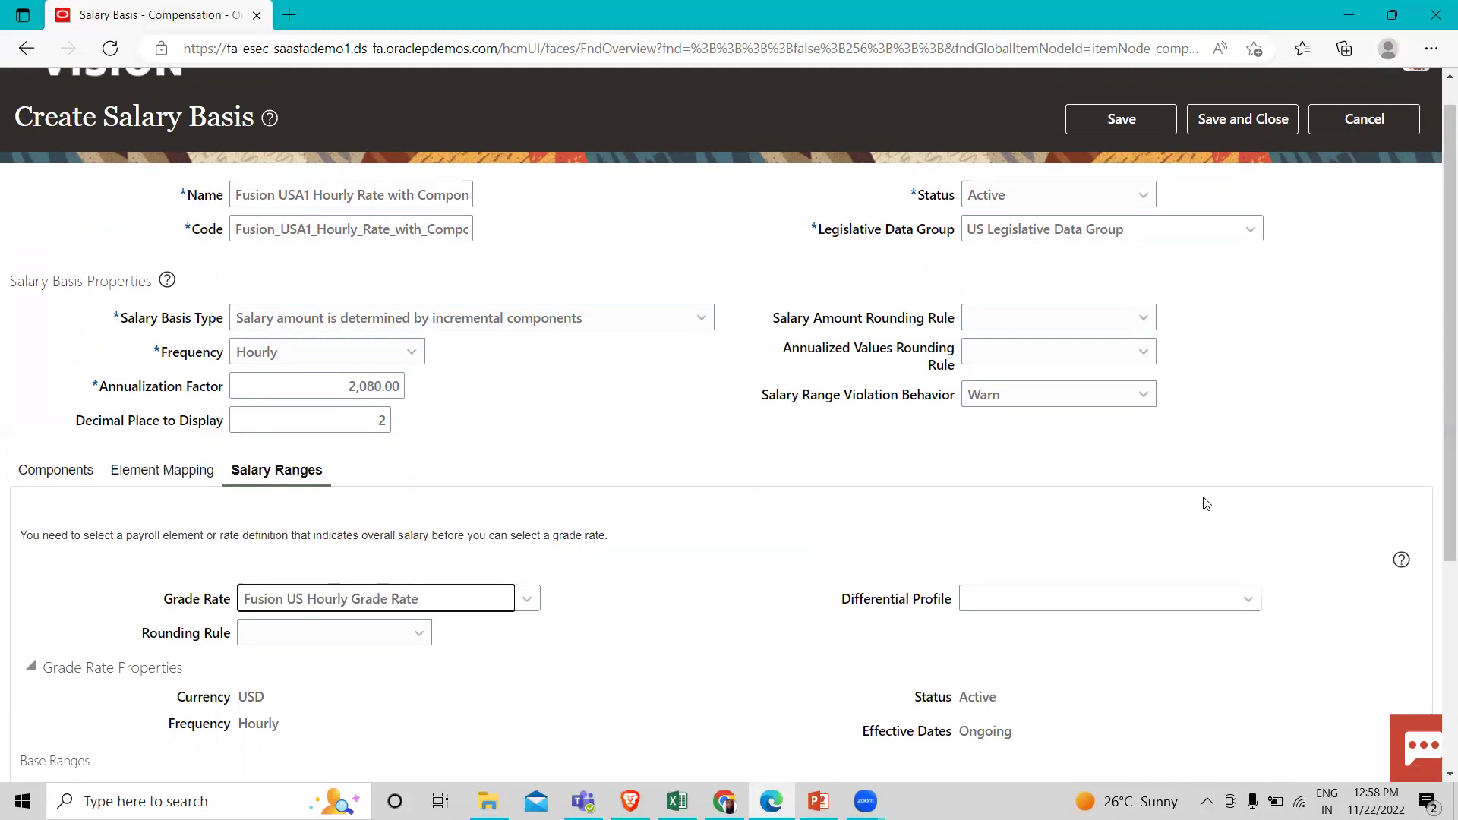
scroll(1206, 503, up, 1)
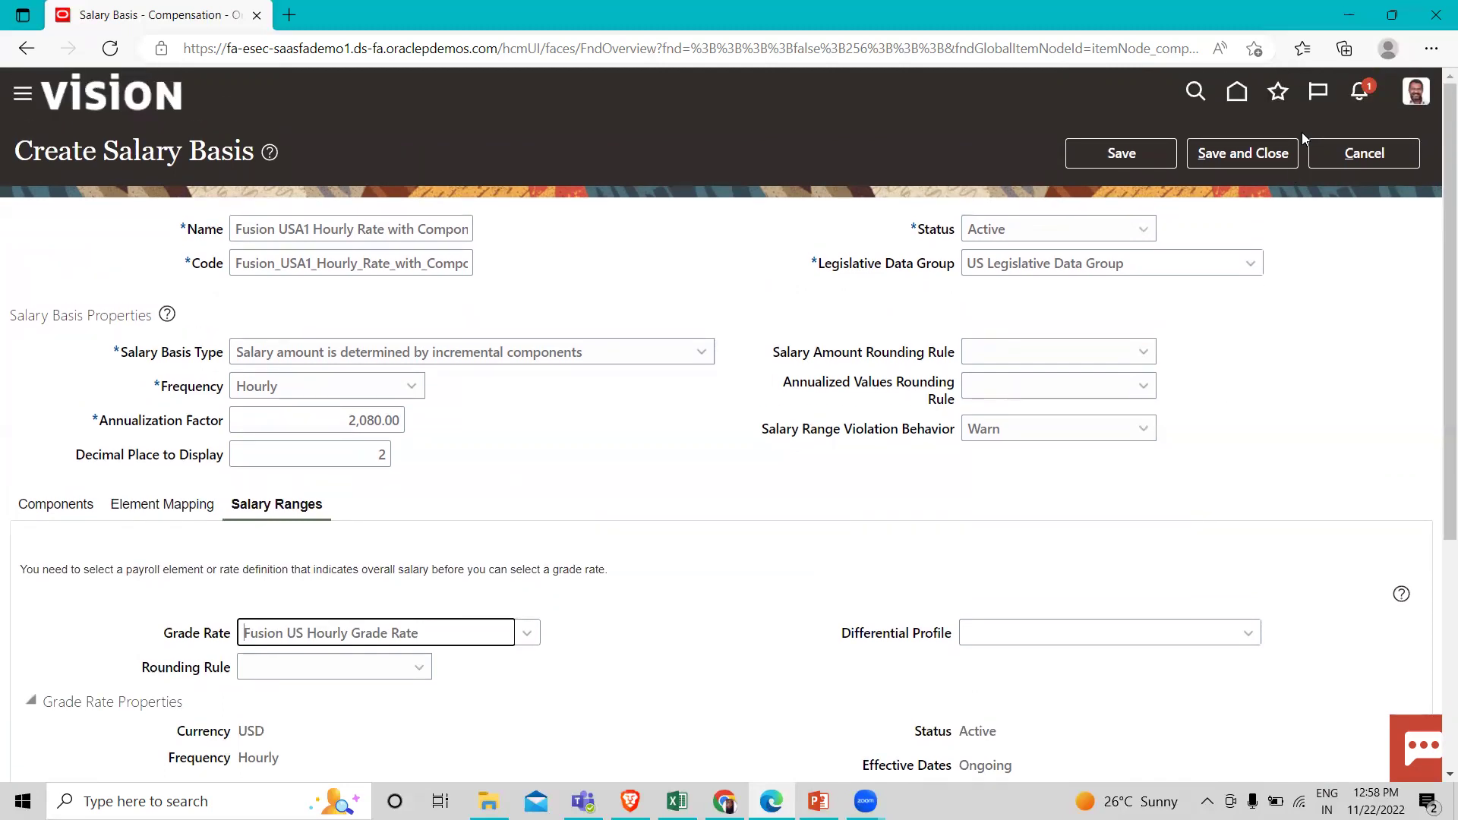
click(1233, 156)
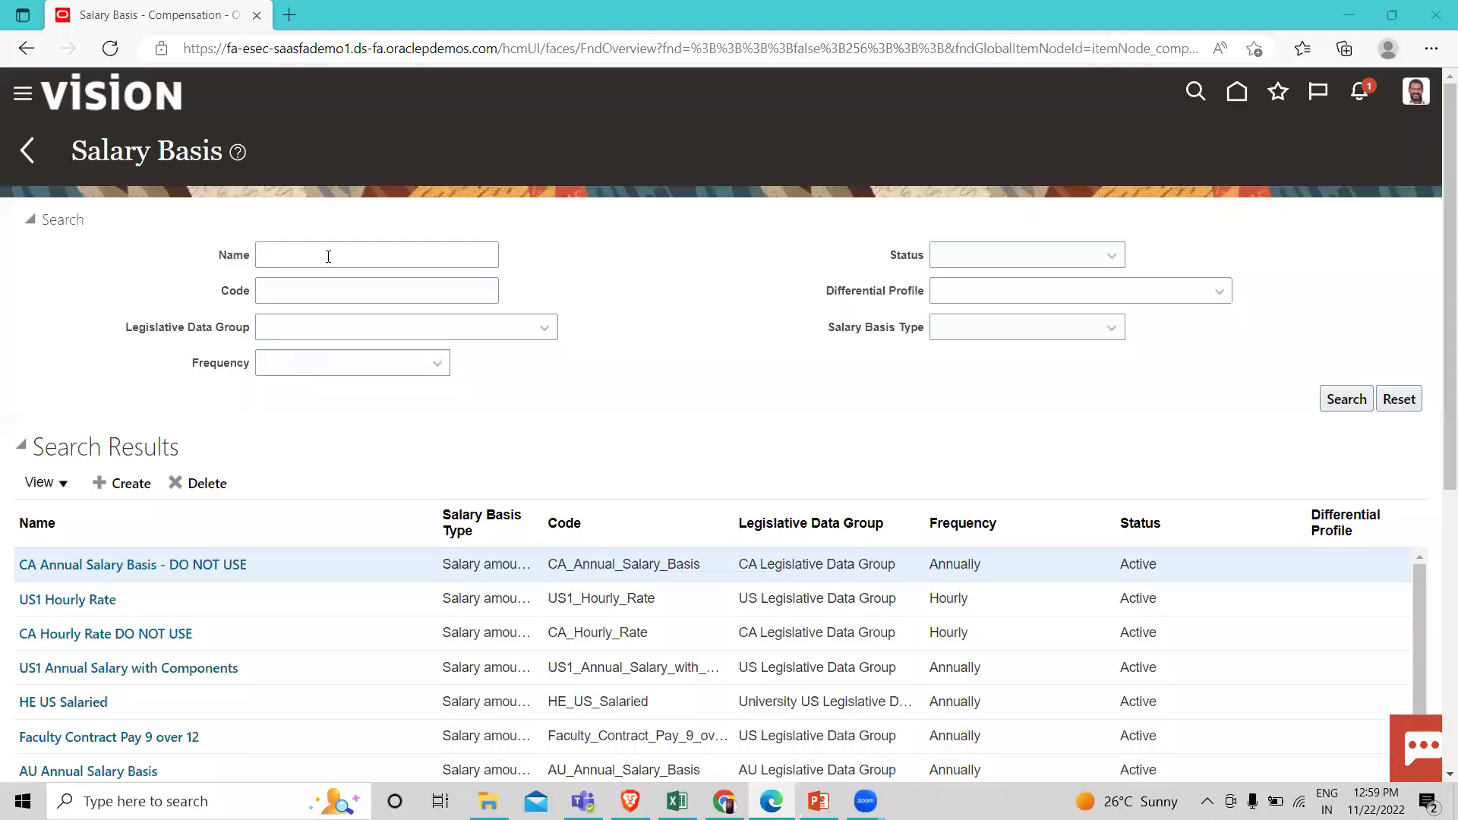
Search the salary bases by the name FUSION.
click(328, 257)
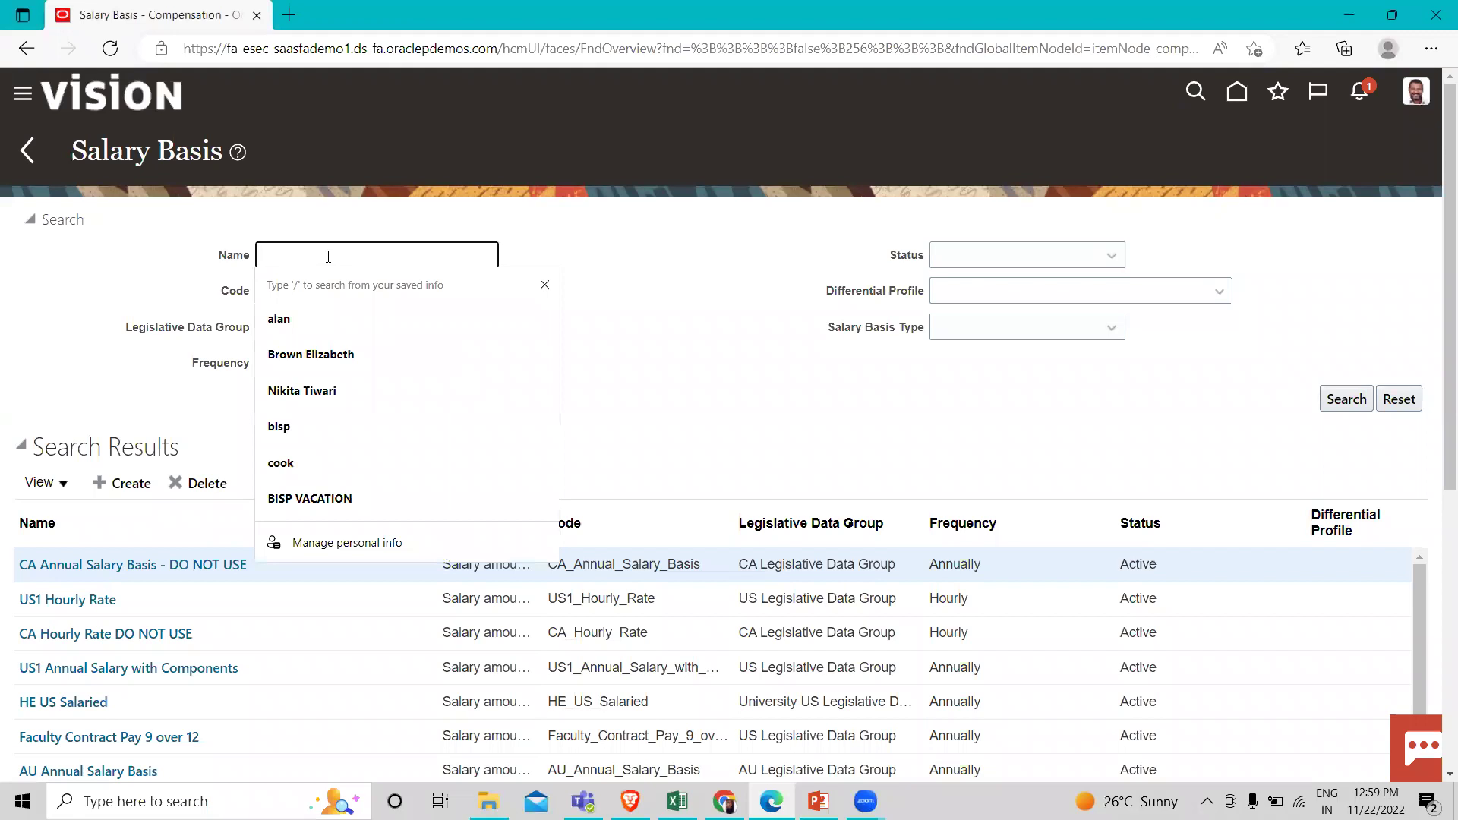
text(FUSION)
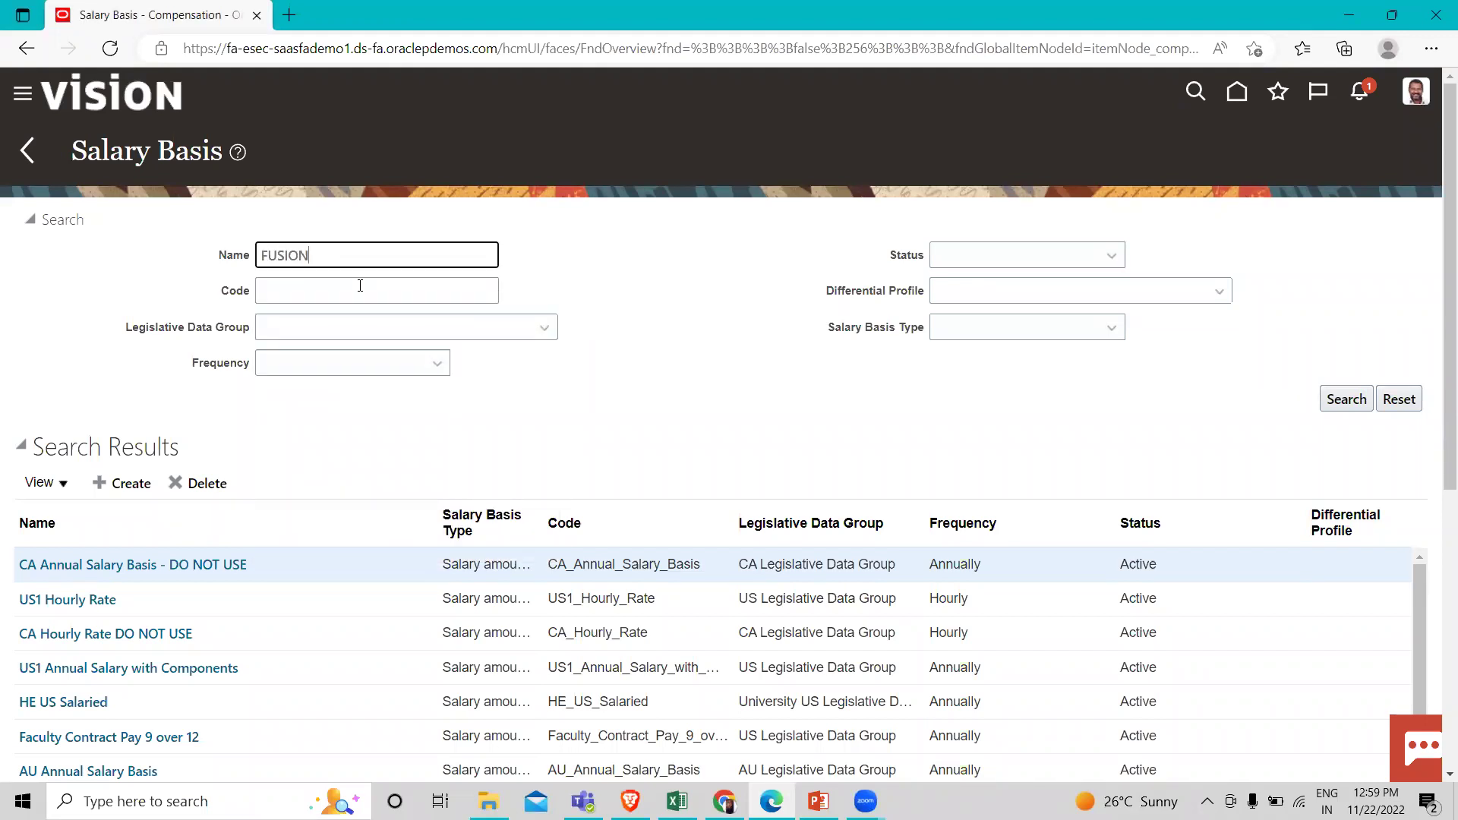
key(Return)
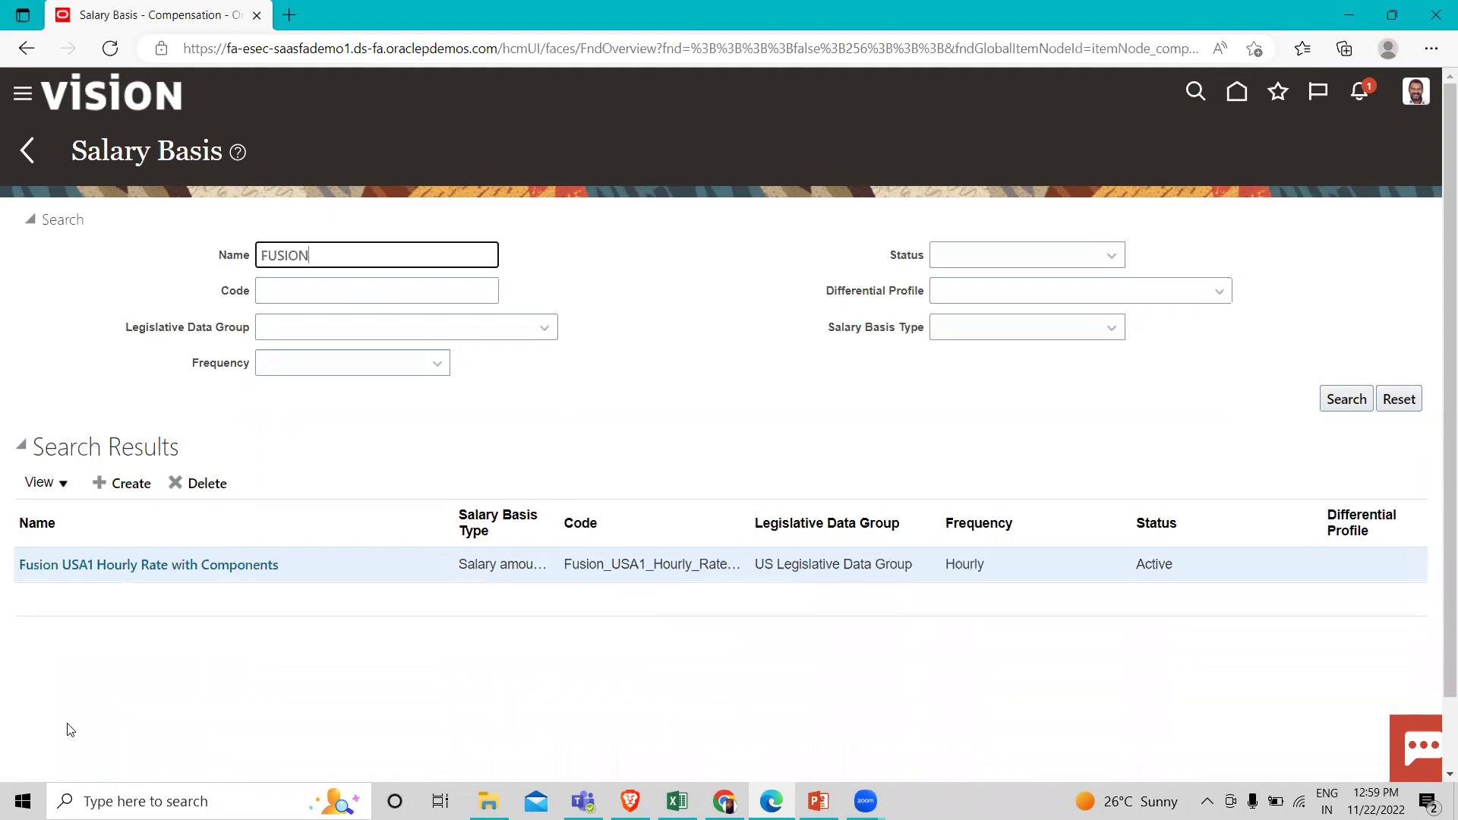